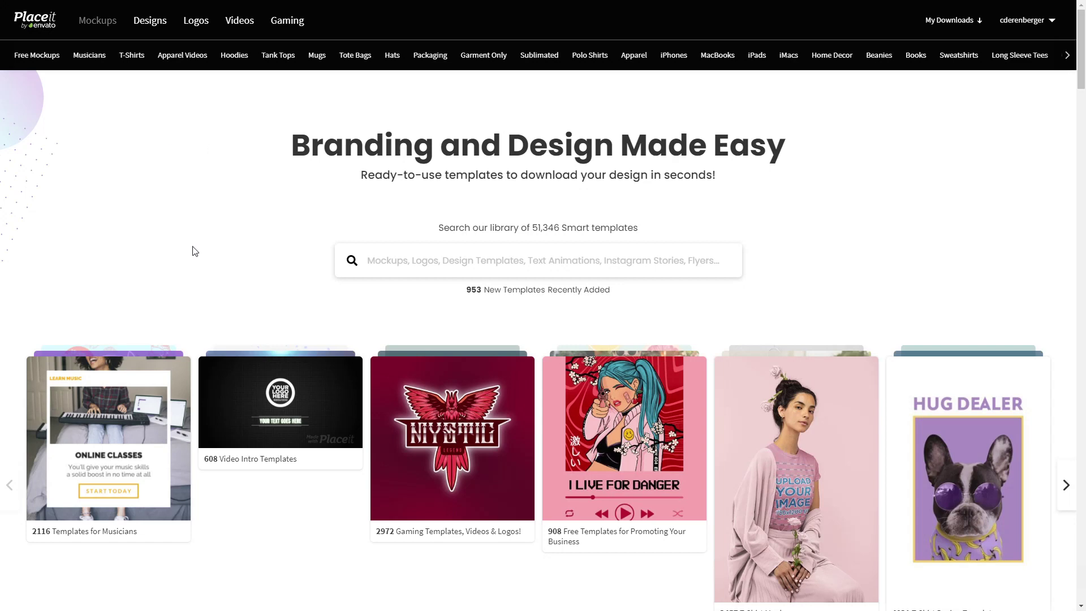
Browse the gaming logo templates on the Logos page.
scroll(192, 242, down, 3)
scroll(250, 283, up, 3)
scroll(385, 329, down, 6)
scroll(354, 328, down, 2)
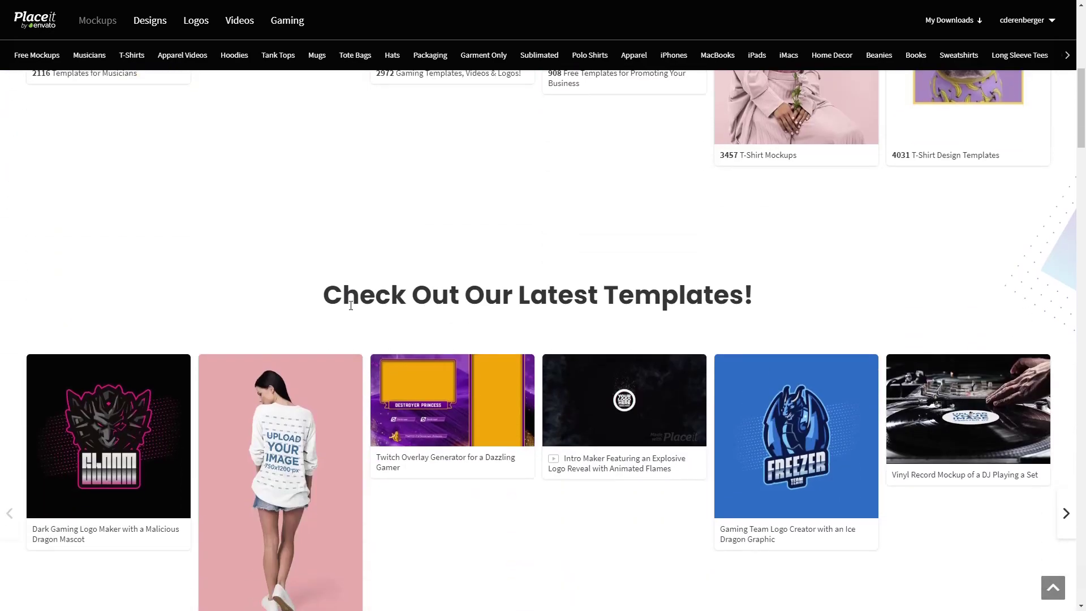
scroll(494, 303, down, 5)
scroll(494, 304, up, 9)
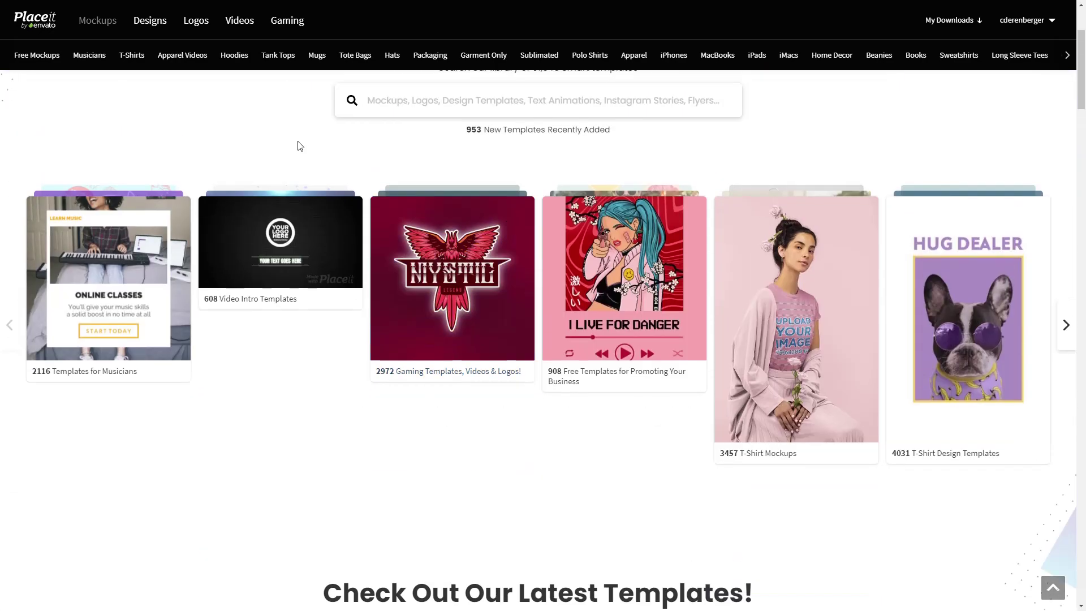
mouse_move(195, 27)
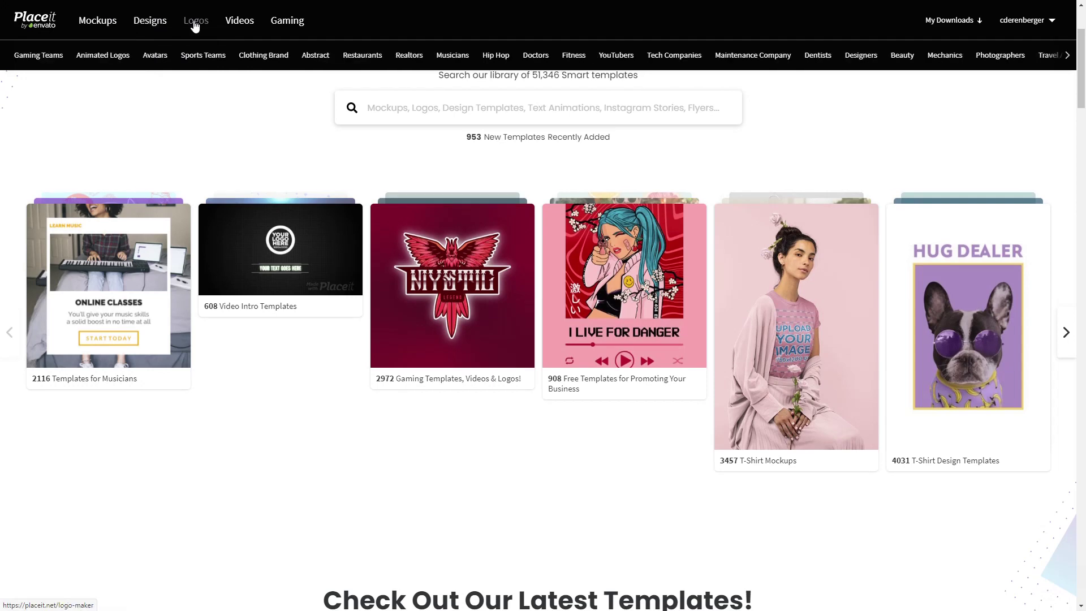
mouse_move(292, 27)
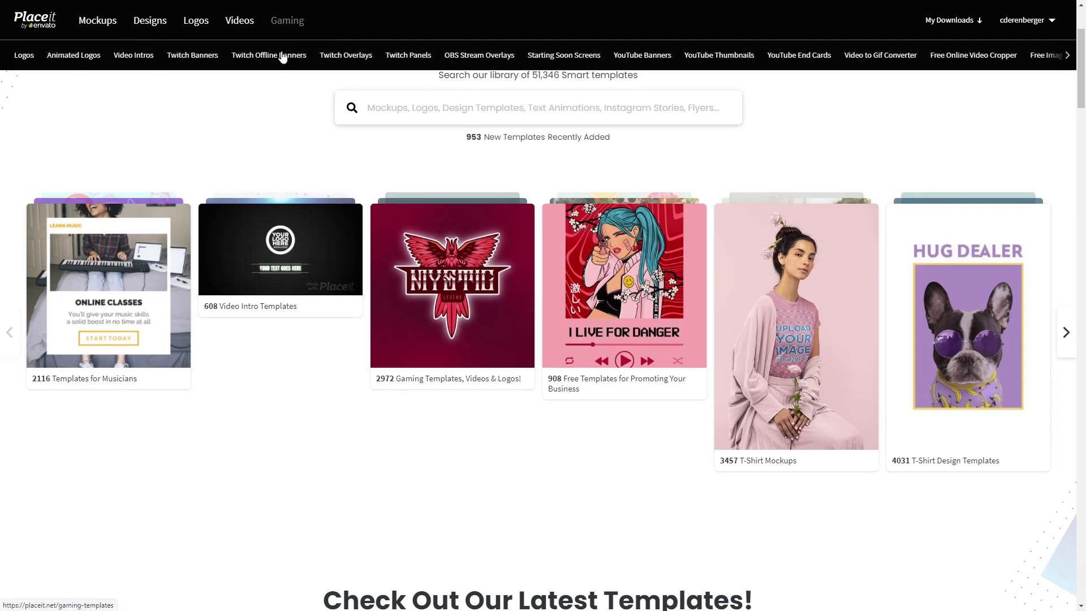
scroll(279, 301, up, 3)
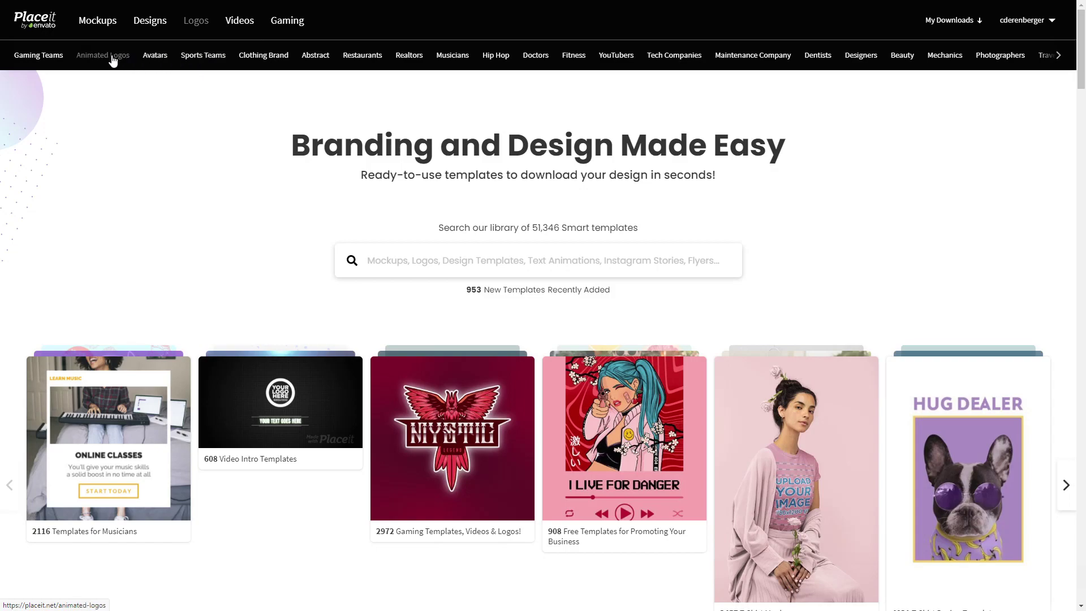
Open the Animated Logos gallery and pick the Ragnarok warrior logo template.
click(102, 55)
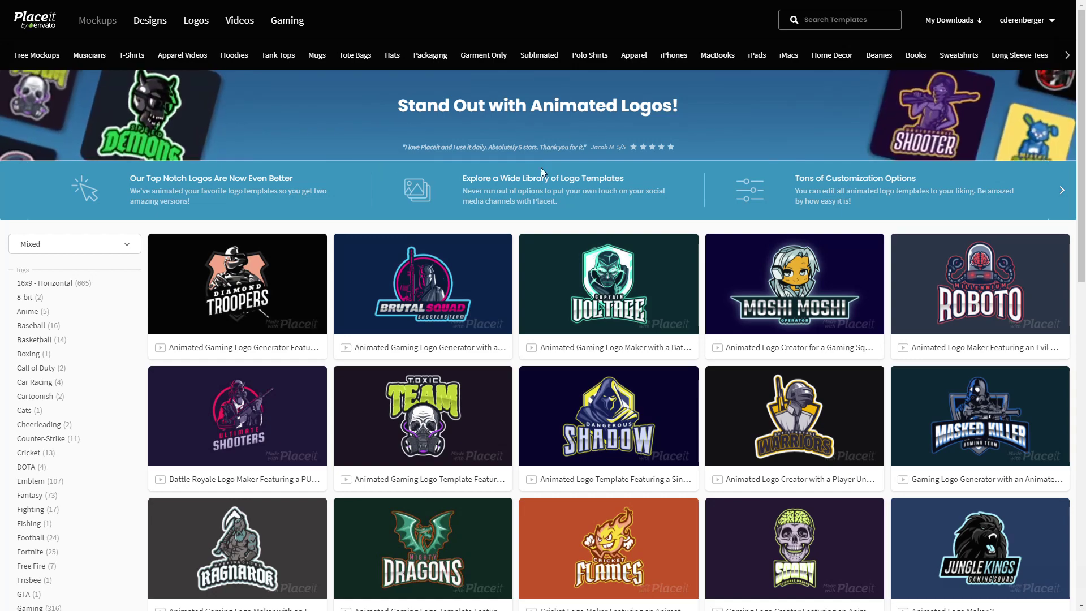
scroll(528, 179, down, 2)
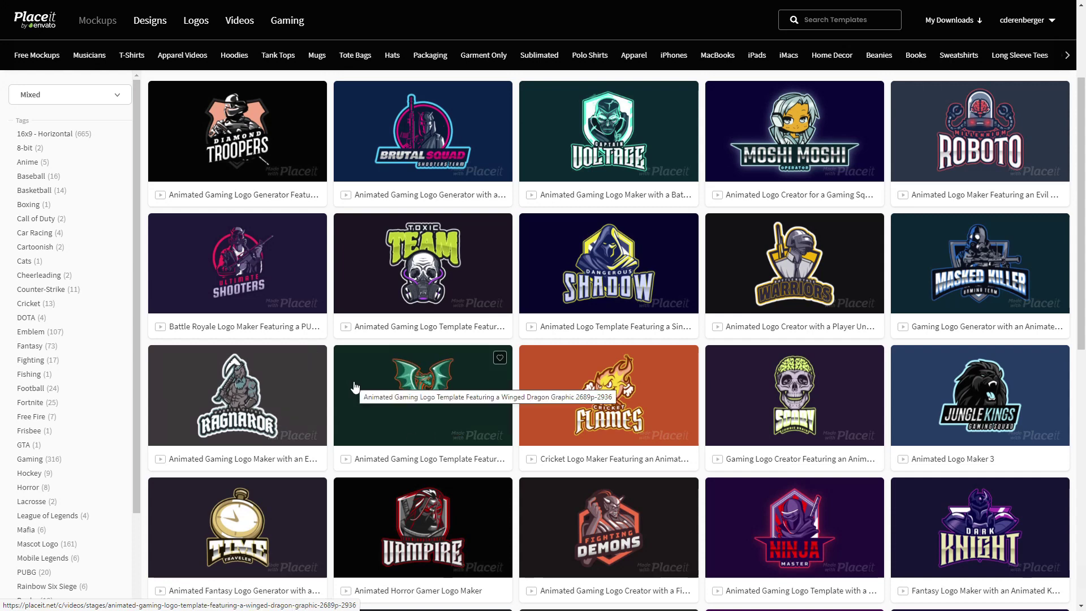
click(256, 389)
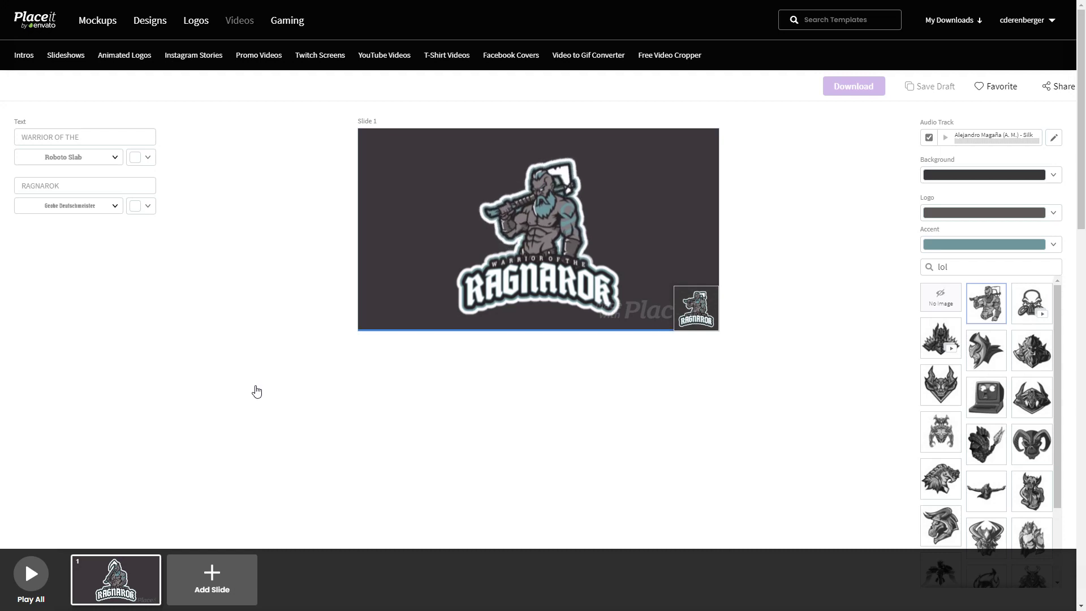
Replace the Ragnarok template's warrior graphic with the horned ram skull icon.
click(85, 137)
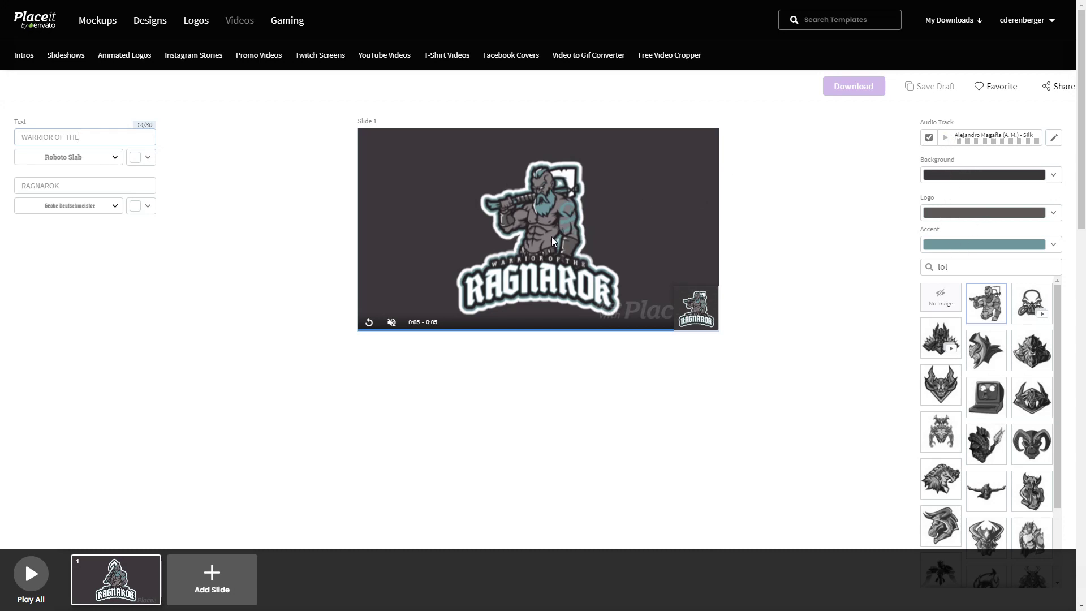
scroll(980, 386, down, 2)
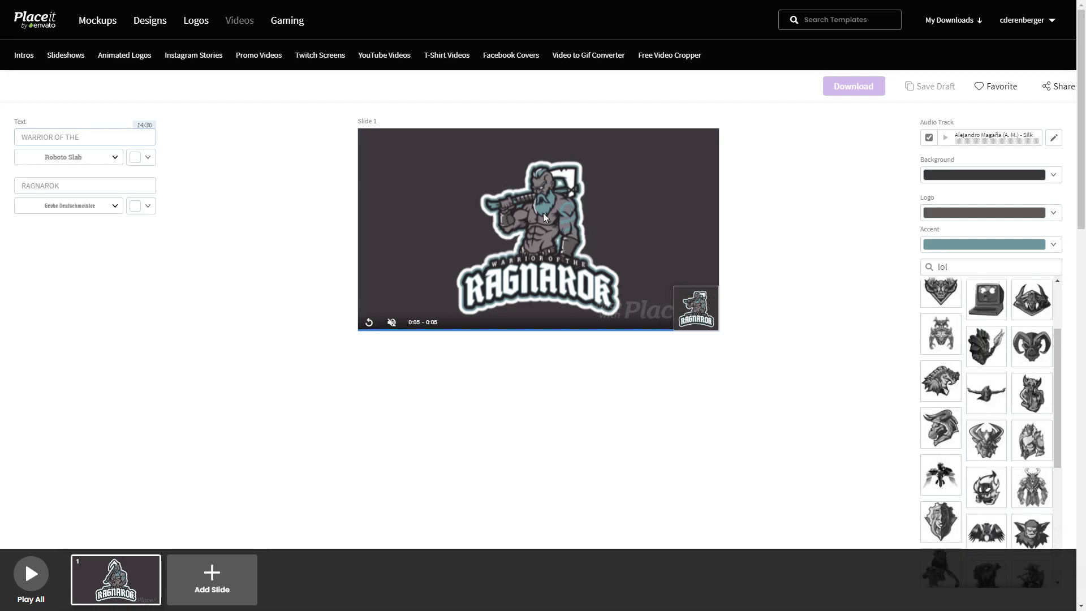
click(1030, 348)
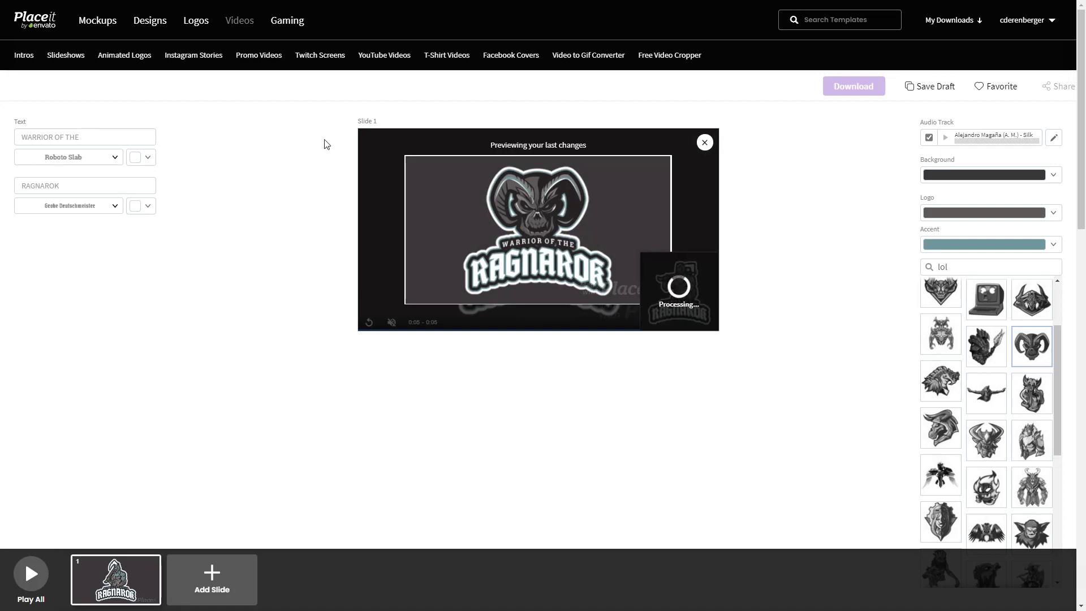
Browse the Slideshows video templates grid.
click(59, 55)
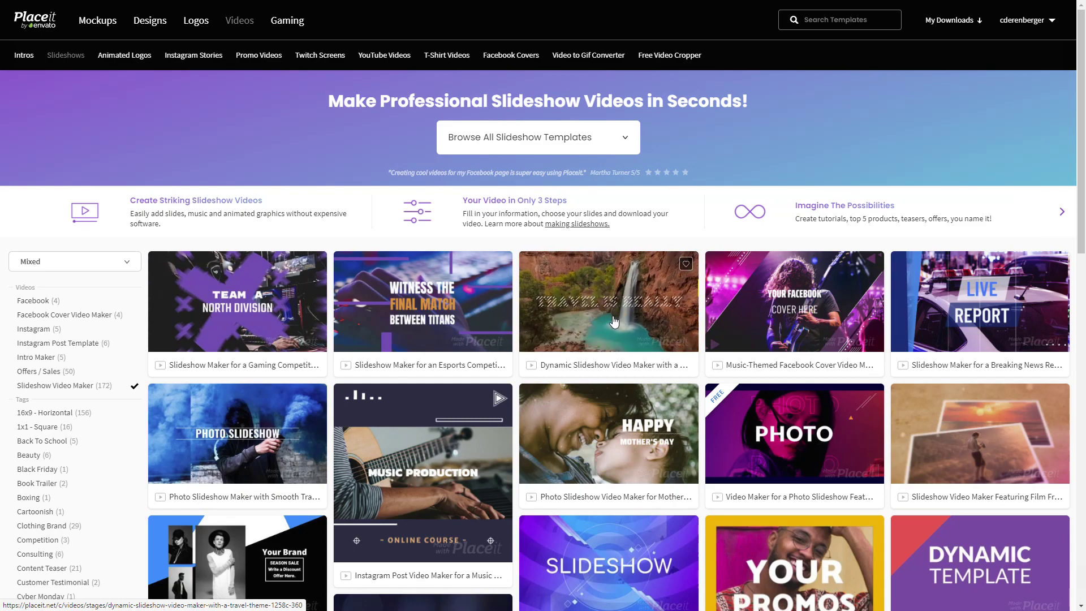
scroll(616, 418, down, 5)
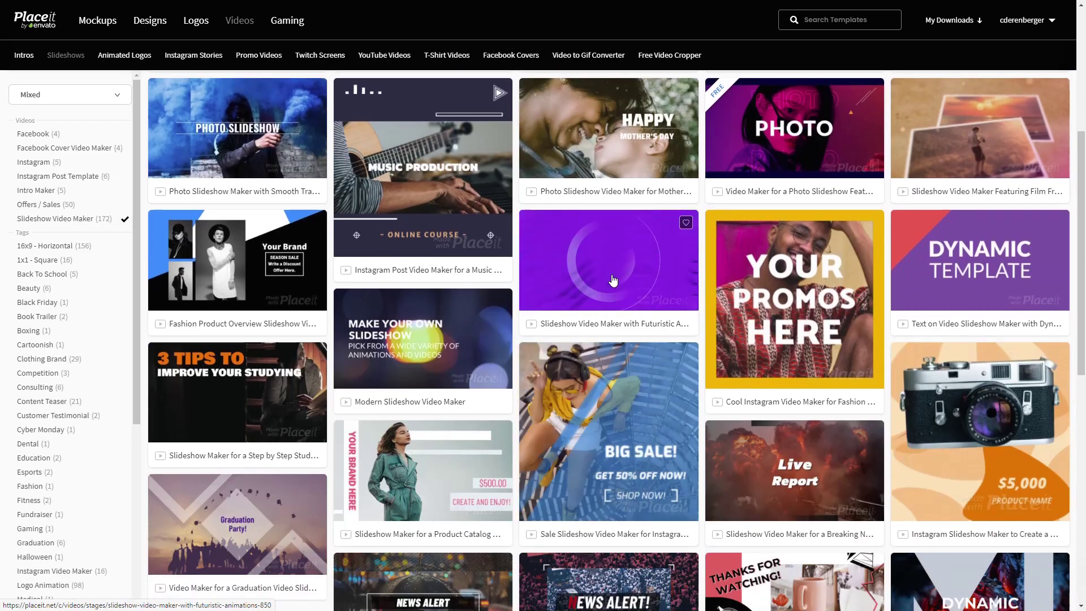
scroll(612, 401, up, 5)
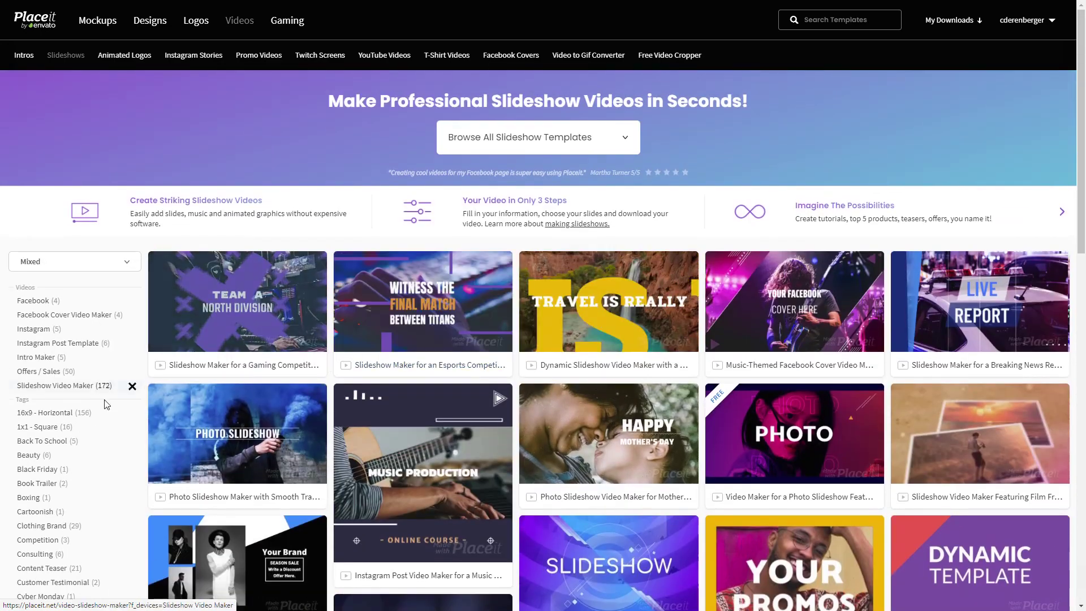
scroll(45, 342, down, 3)
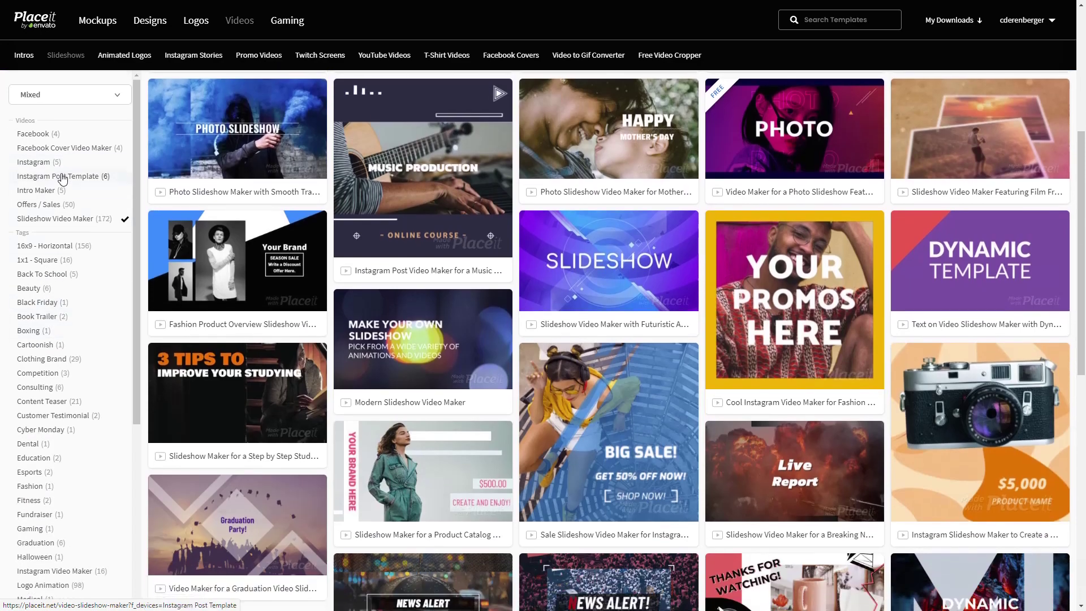
scroll(45, 400, down, 5)
scroll(44, 450, up, 8)
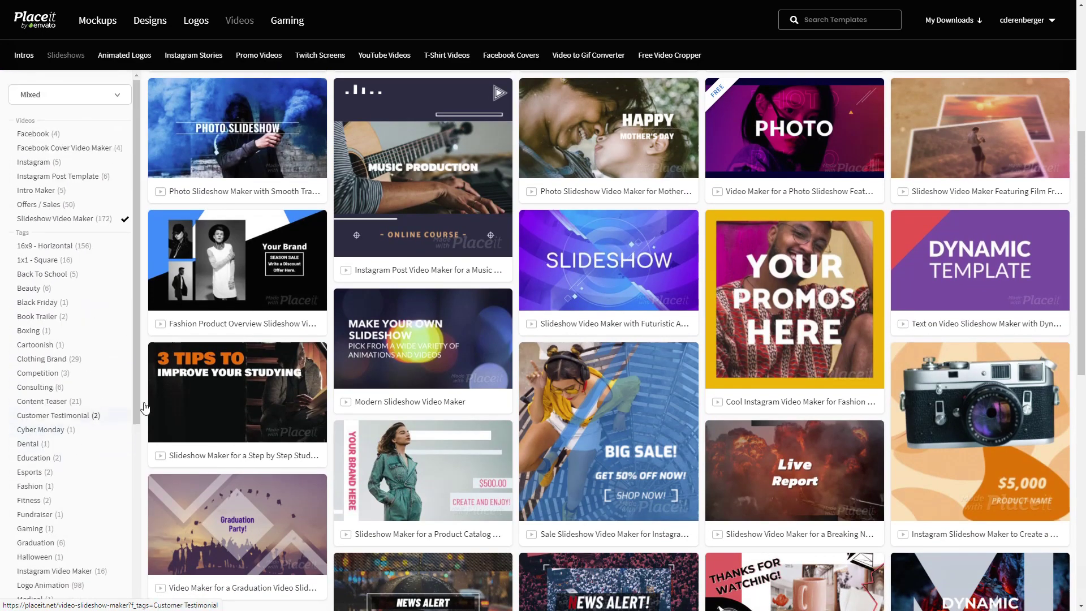
scroll(176, 110, up, 5)
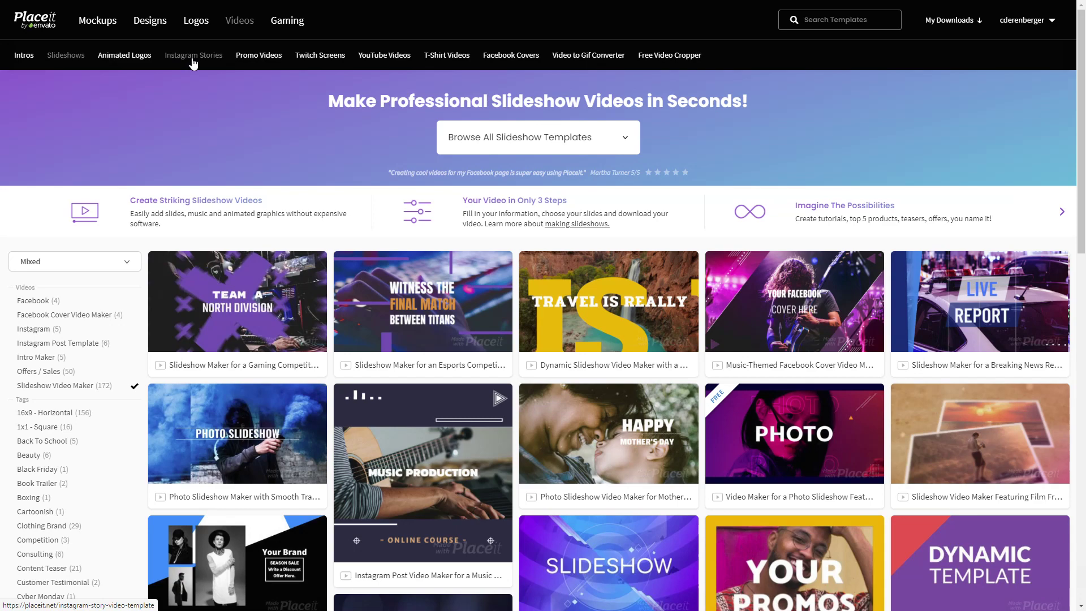
Look over the Promo Videos templates, then go to the video mockups gallery.
click(259, 55)
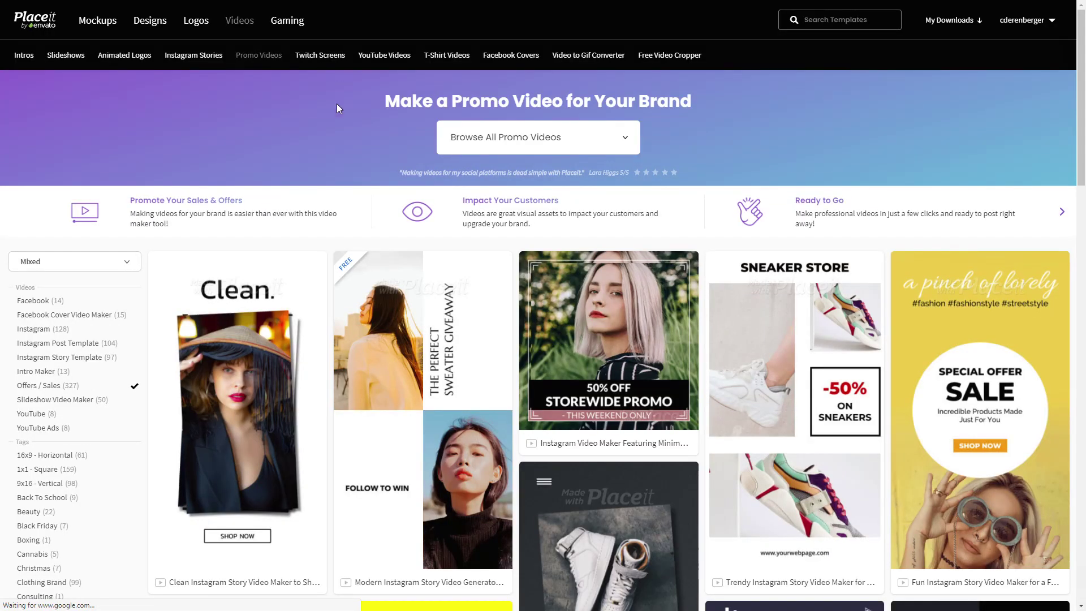
scroll(342, 90, down, 4)
scroll(346, 102, up, 4)
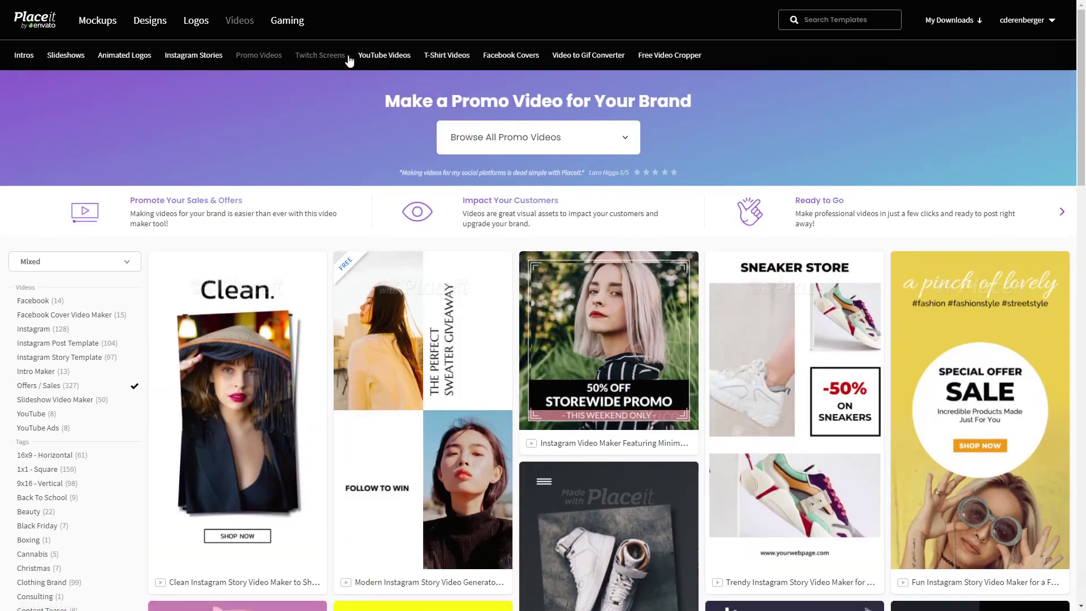
click(379, 55)
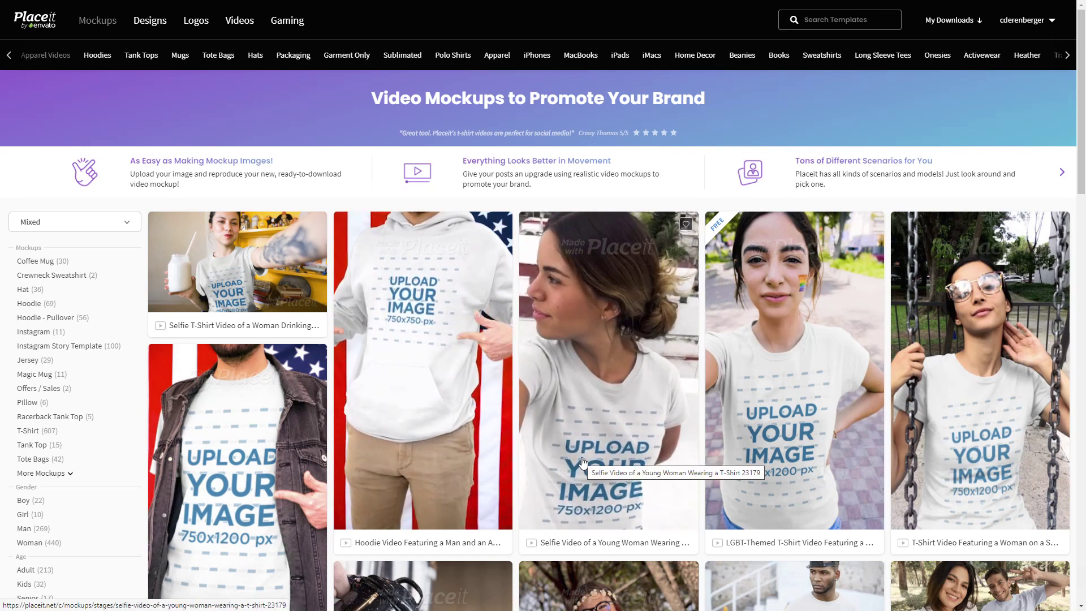
Scroll through the apparel and mug video mockups down to the footer and back.
scroll(583, 462, down, 1)
scroll(584, 462, down, 2)
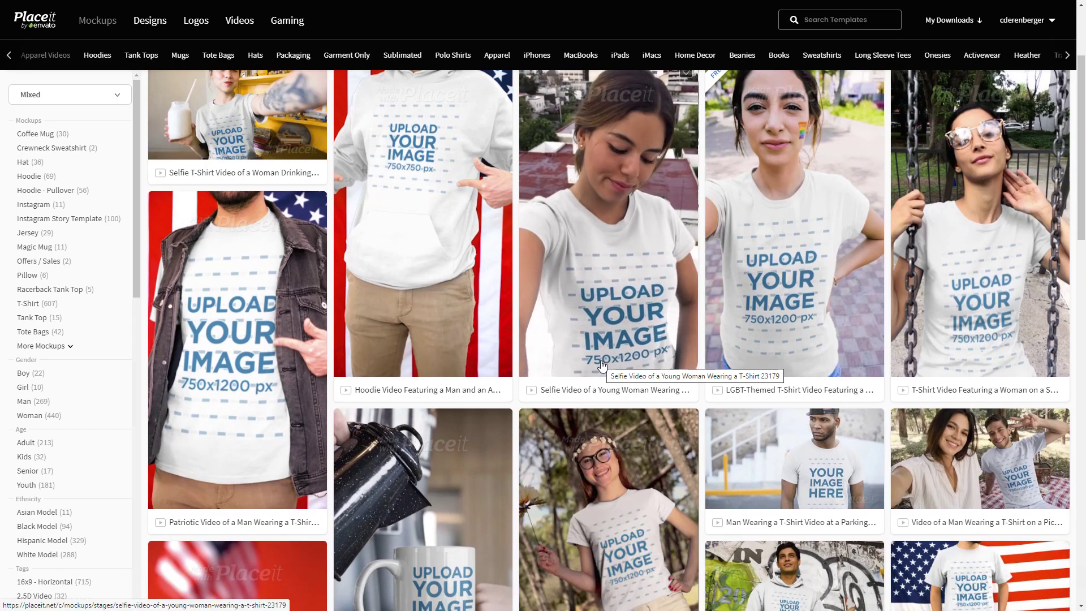
scroll(604, 362, down, 8)
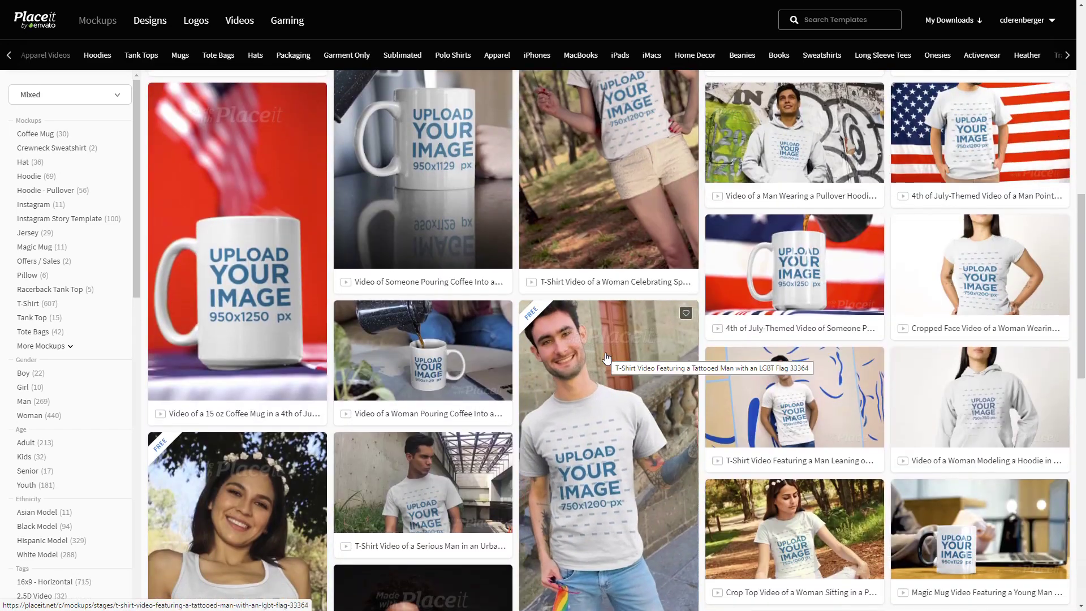
scroll(594, 357, down, 8)
scroll(619, 419, up, 20)
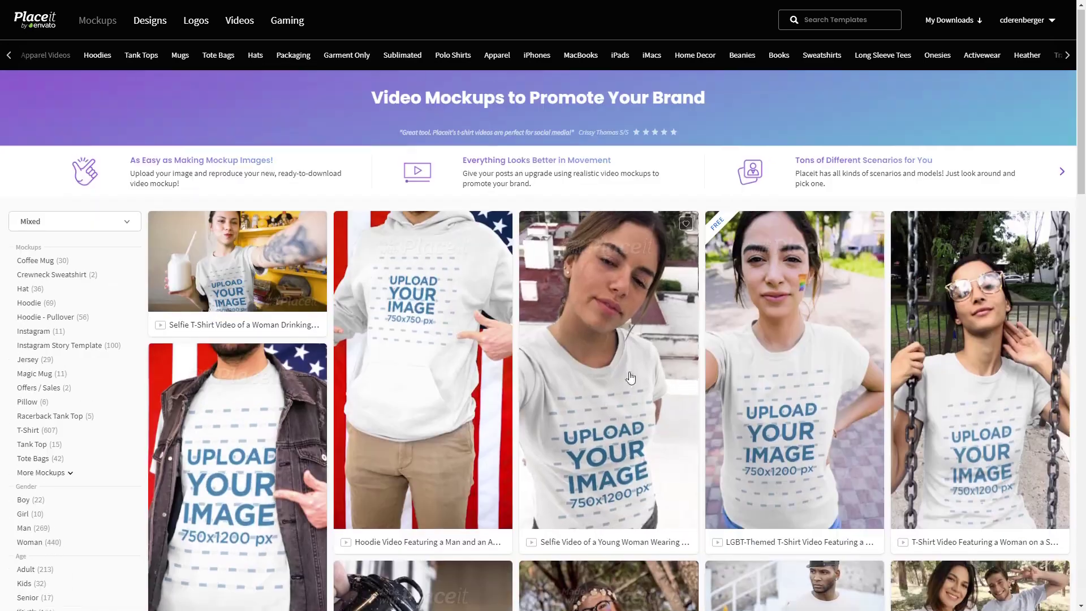
mouse_move(153, 24)
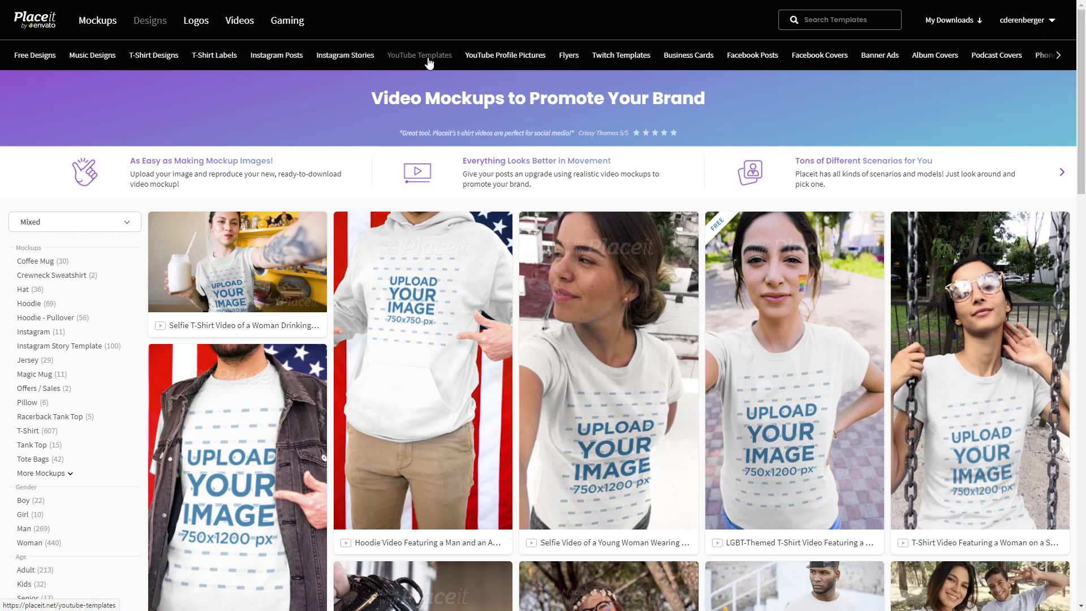
click(1059, 57)
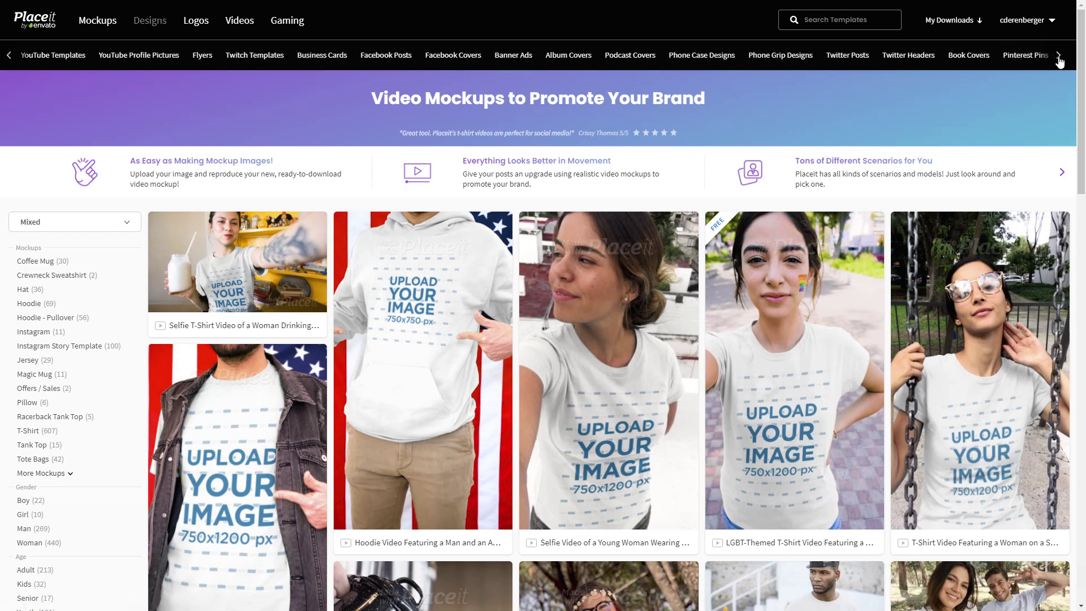
click(968, 56)
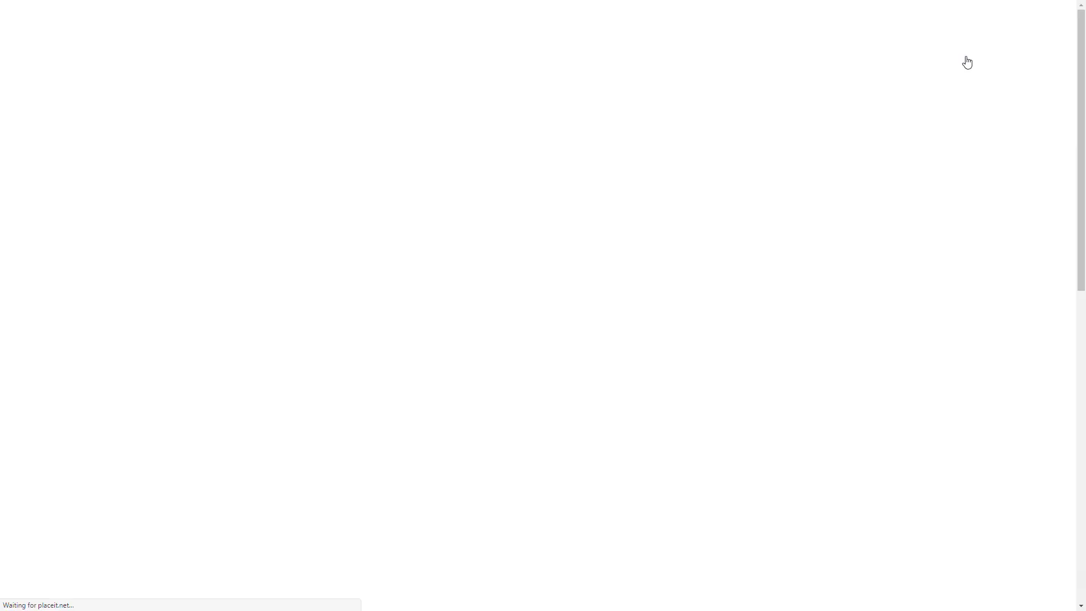
scroll(549, 443, down, 5)
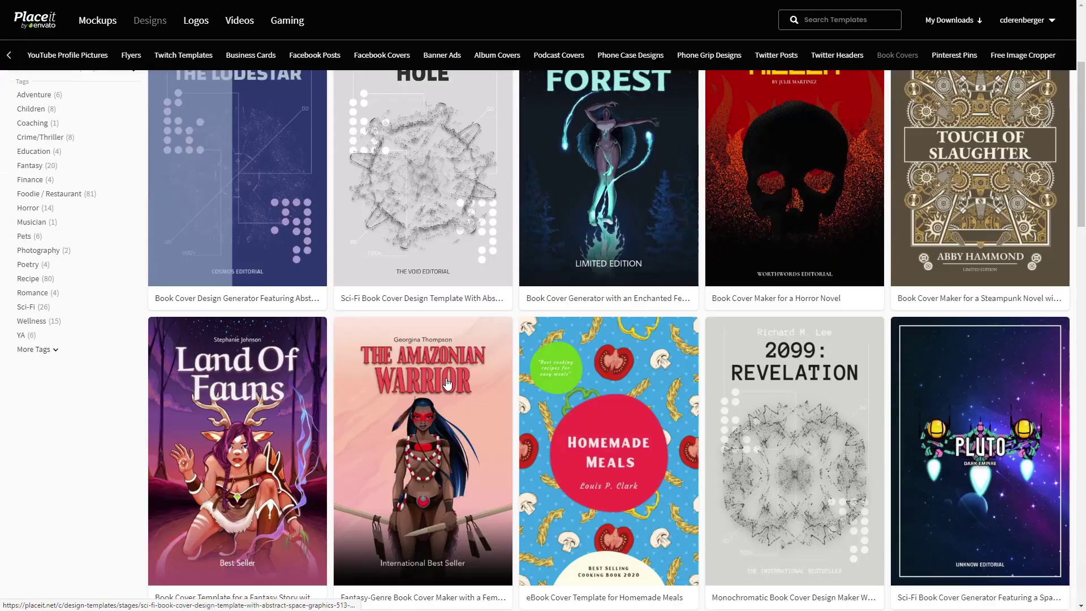
scroll(549, 443, down, 12)
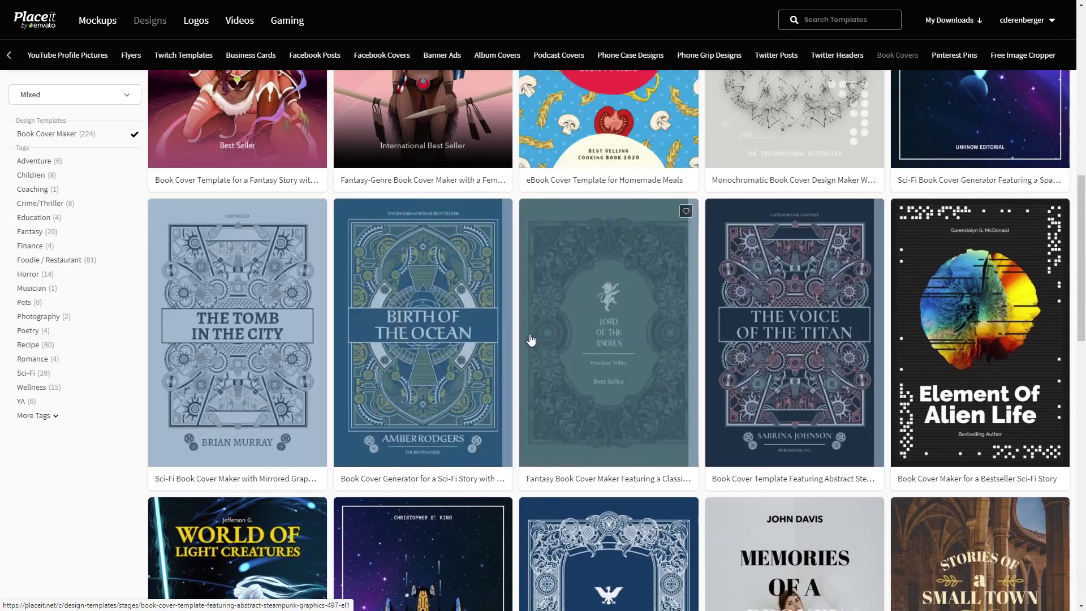
scroll(563, 320, up, 15)
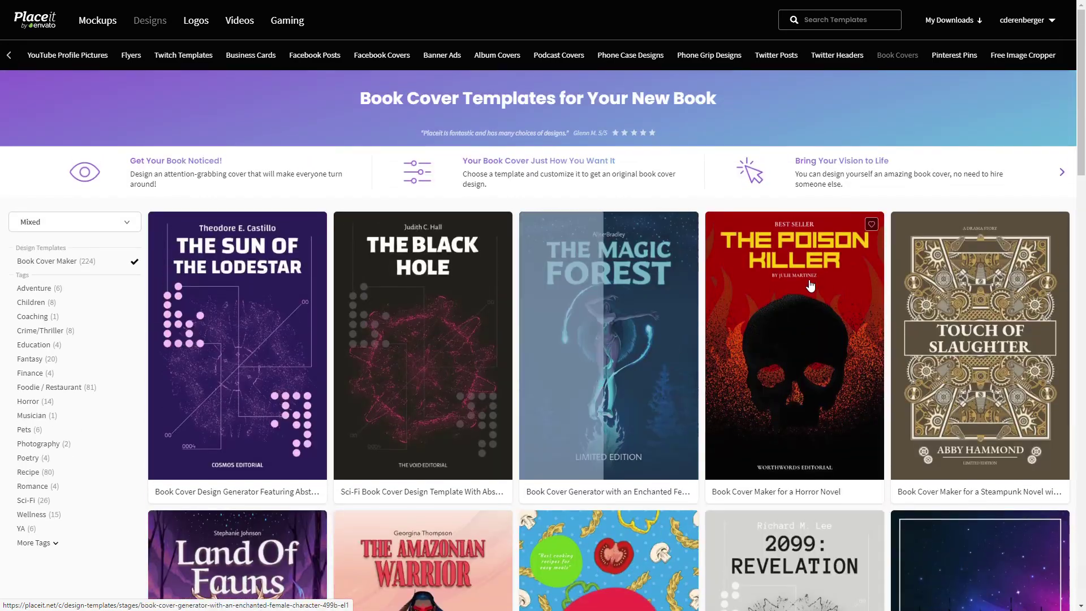
mouse_move(196, 27)
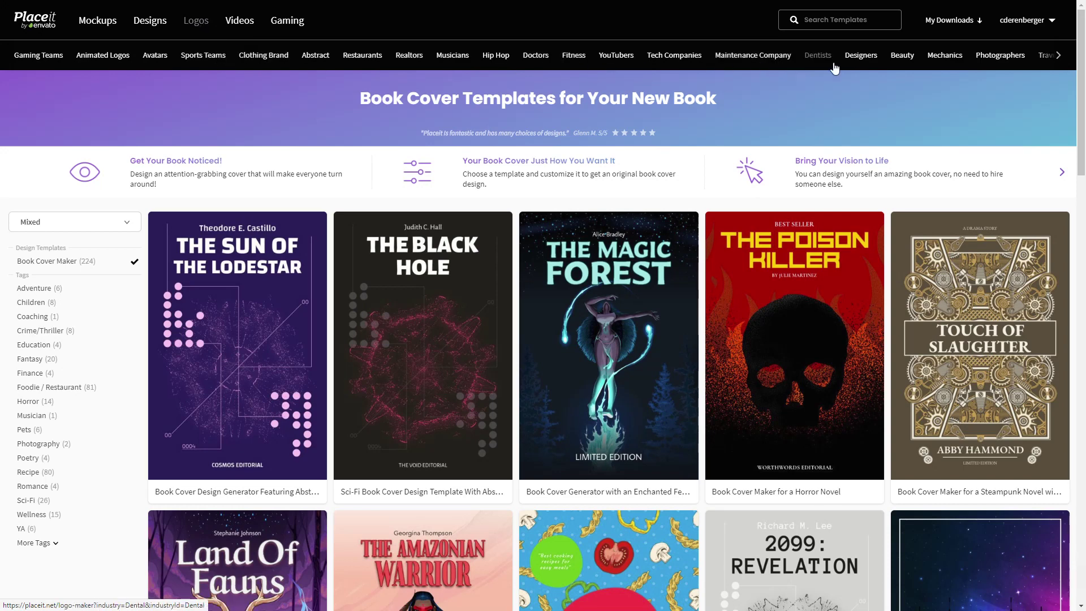
mouse_move(241, 26)
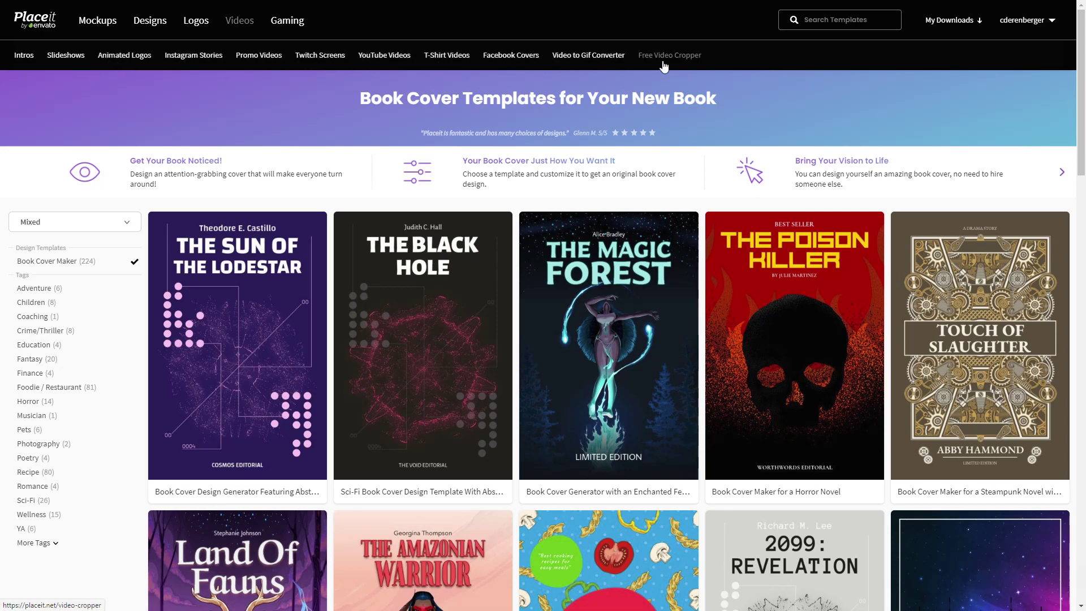
mouse_move(286, 25)
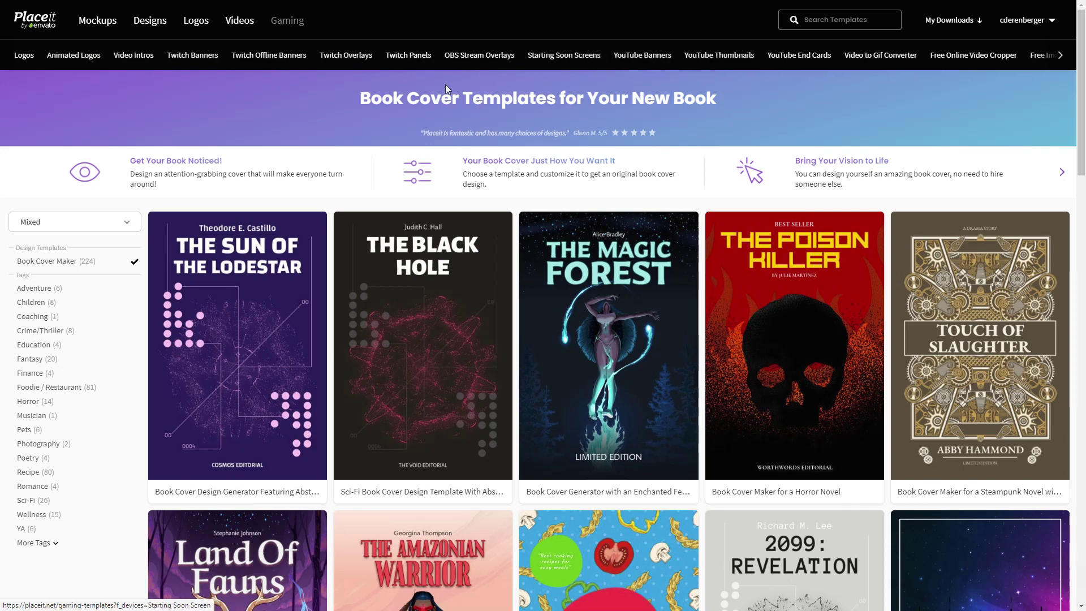
click(97, 25)
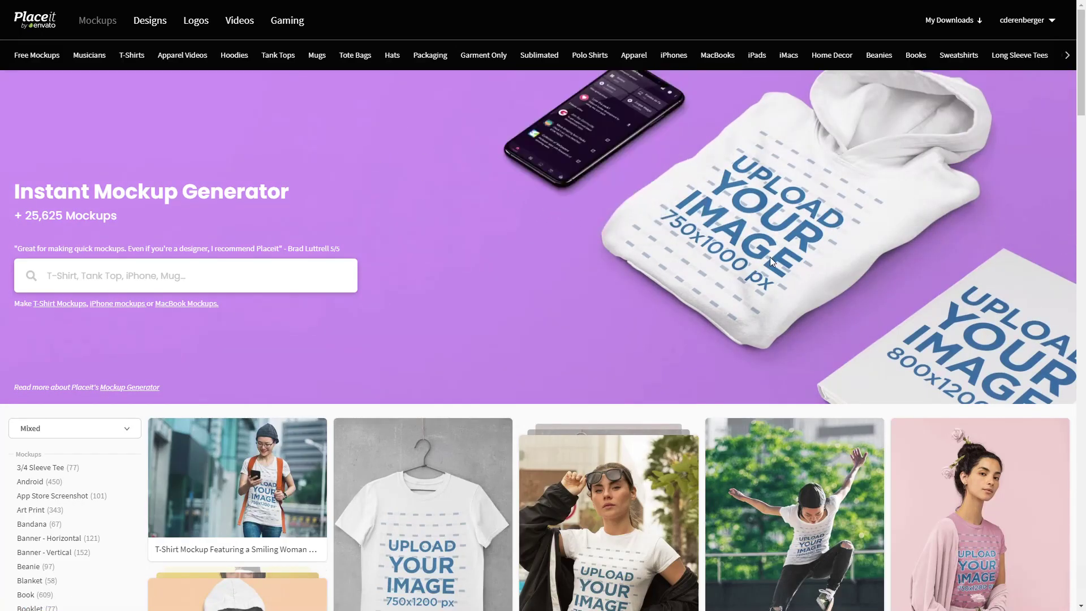
Filter the mockup collection to show only Blanket mockups.
scroll(592, 300, down, 5)
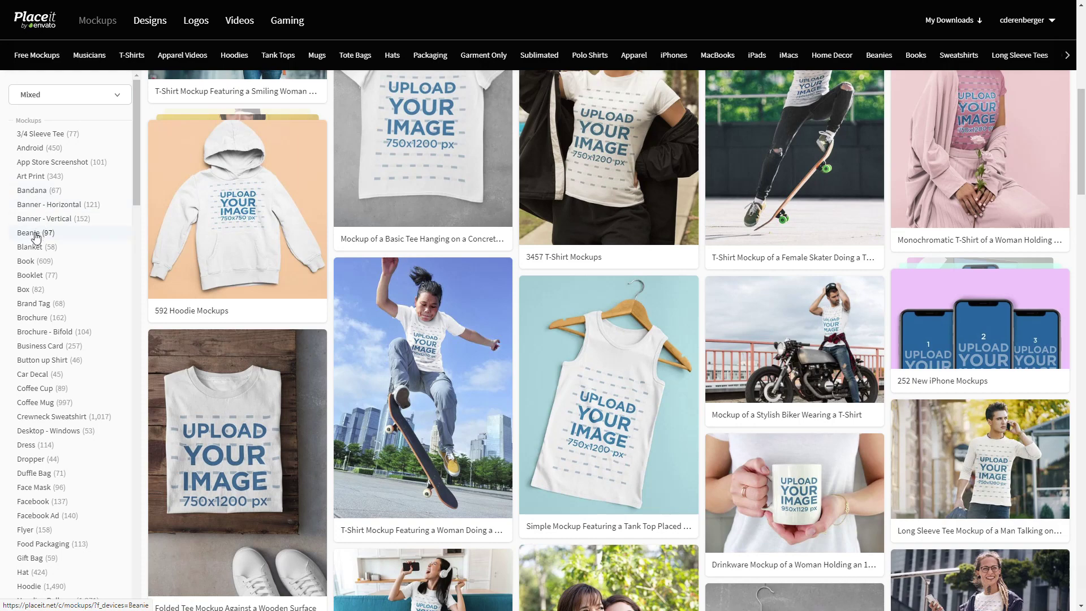
click(31, 251)
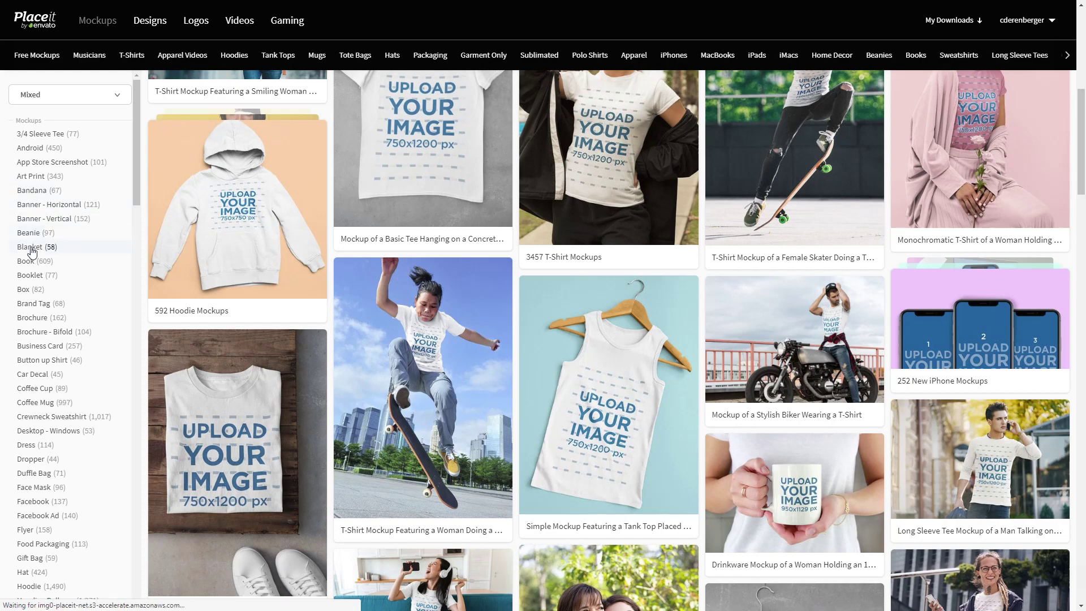
scroll(448, 265, down, 5)
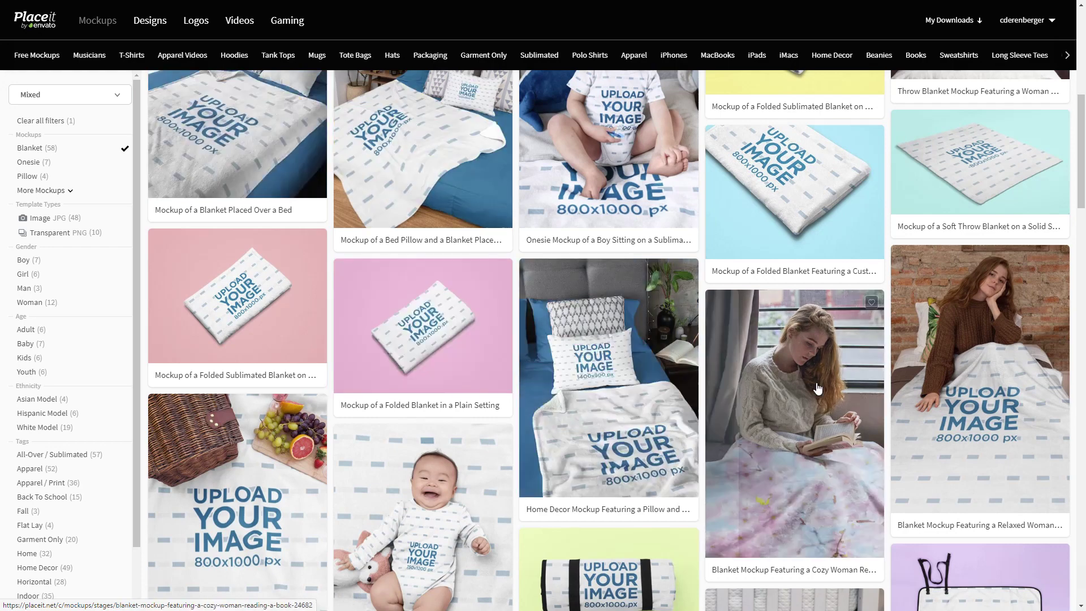
Remove the Blanket filter to list all 25,625+ mockups again.
scroll(36, 354, down, 1)
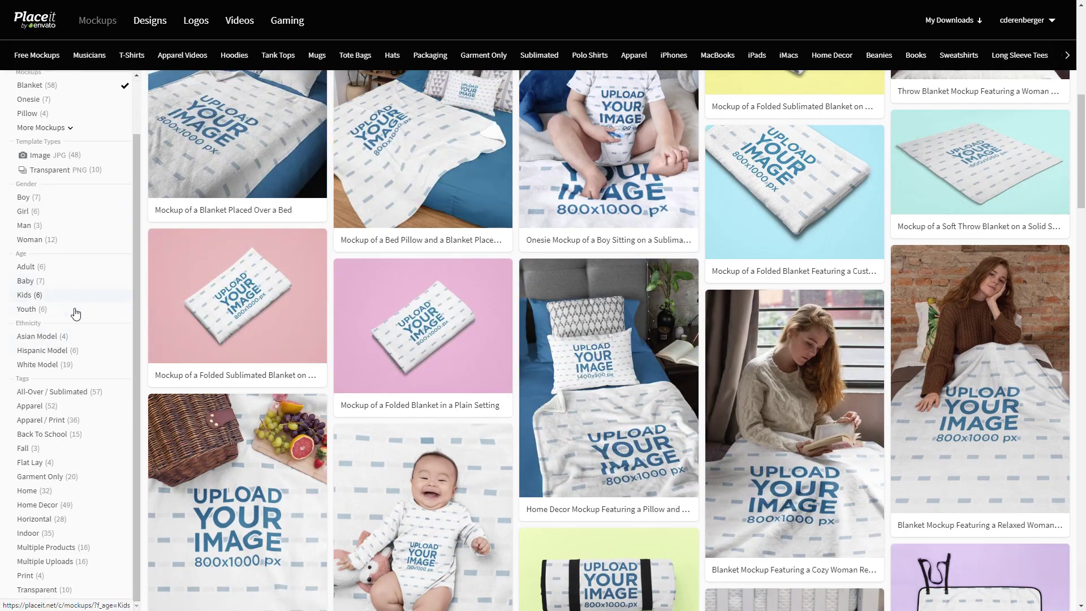
scroll(72, 328, up, 1)
click(123, 150)
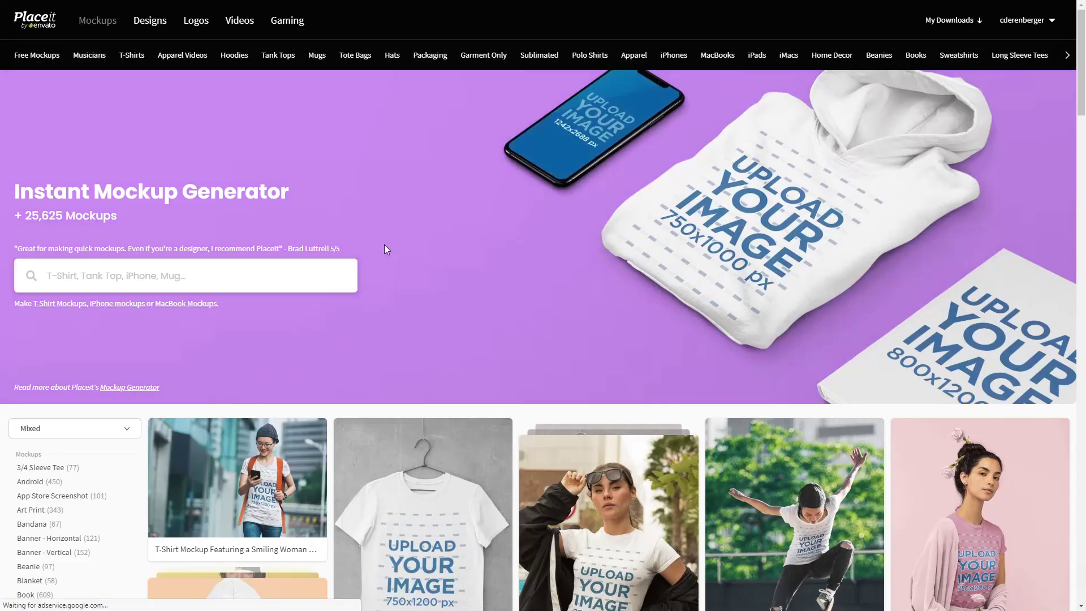
Scroll through the full unfiltered mockup grid and back to the top.
scroll(256, 361, down, 2)
scroll(255, 360, down, 10)
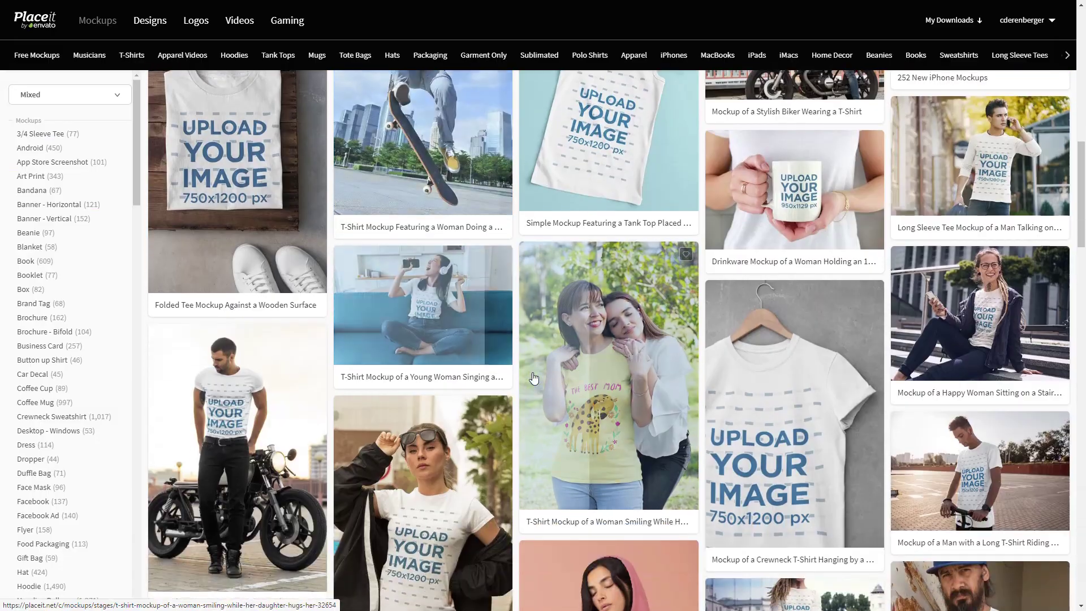
scroll(533, 378, down, 10)
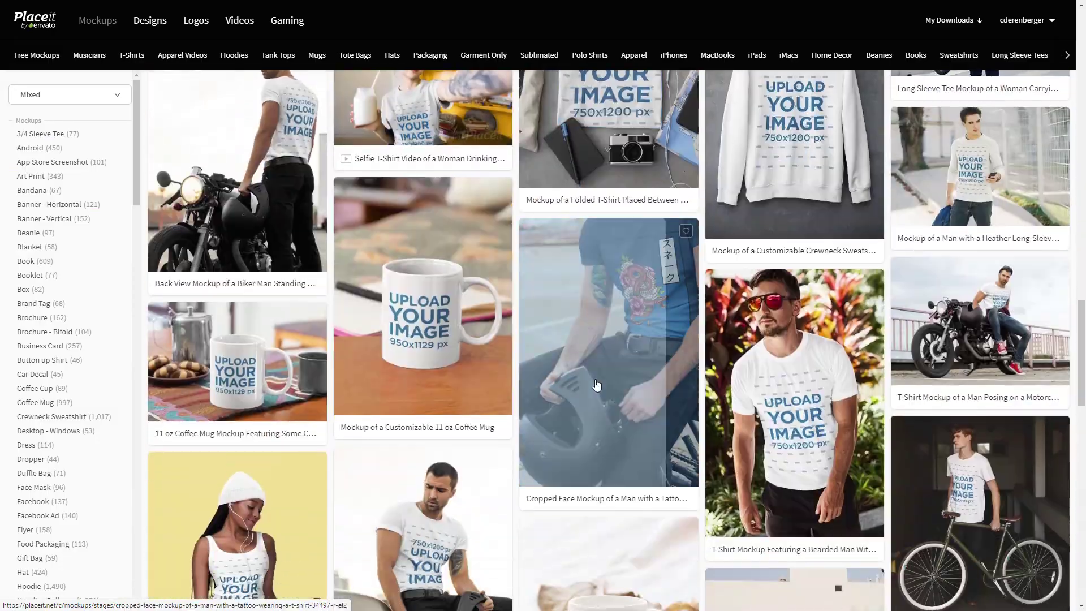
scroll(598, 385, down, 5)
scroll(602, 383, up, 20)
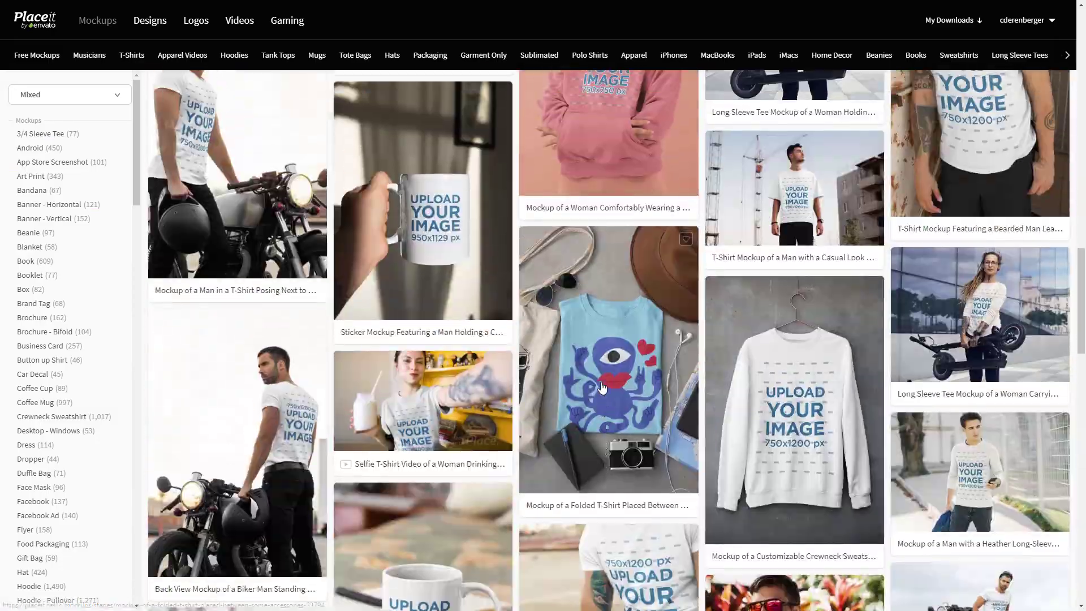
scroll(602, 385, up, 2)
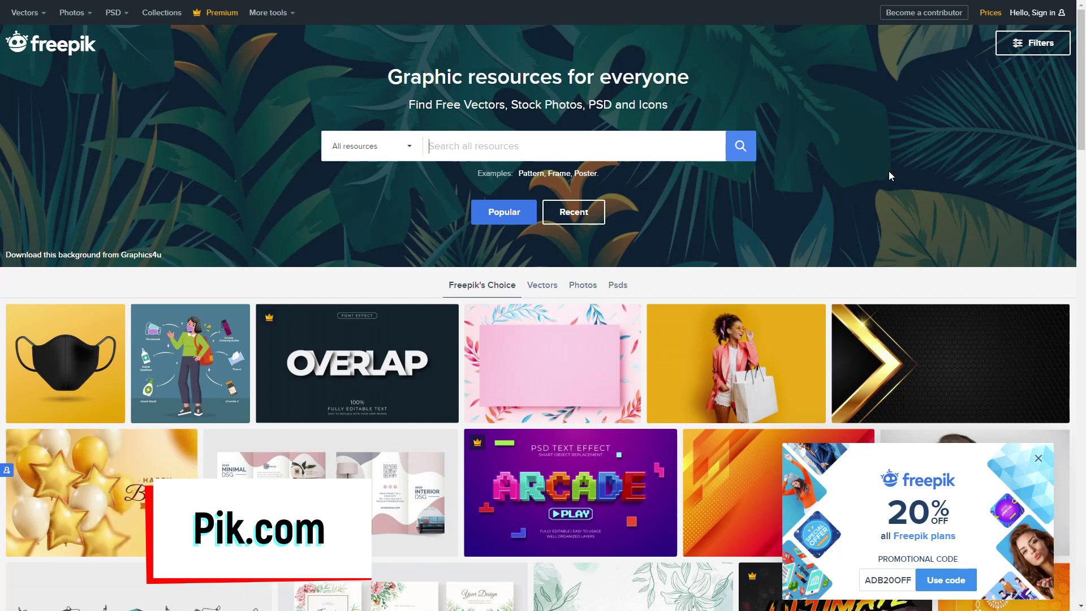
Sign in to Freepik with a Facebook account and go to the Premium files page.
scroll(874, 178, down, 3)
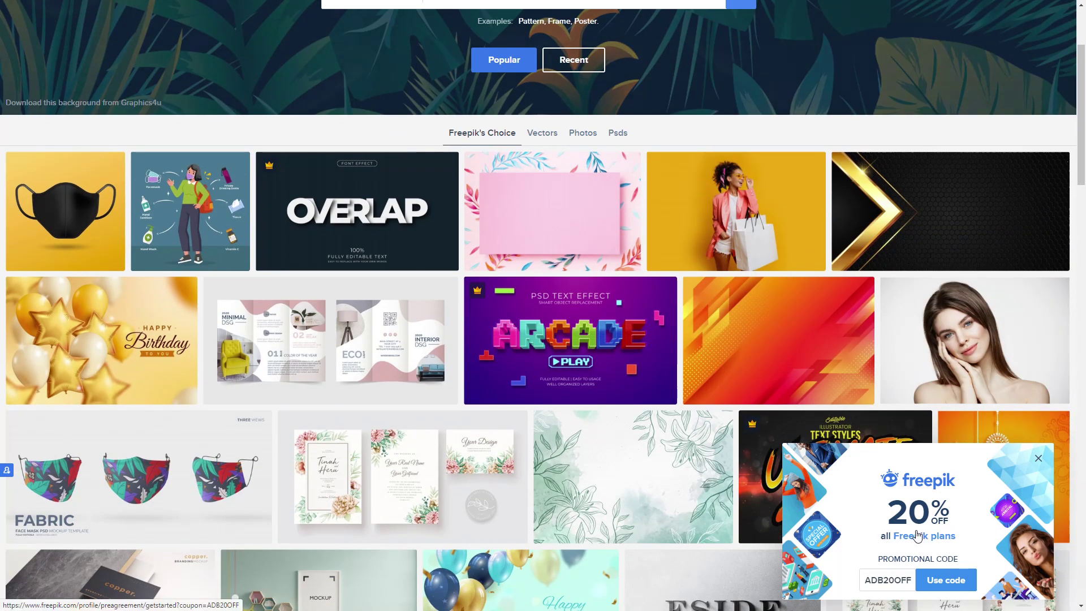
scroll(933, 323, up, 3)
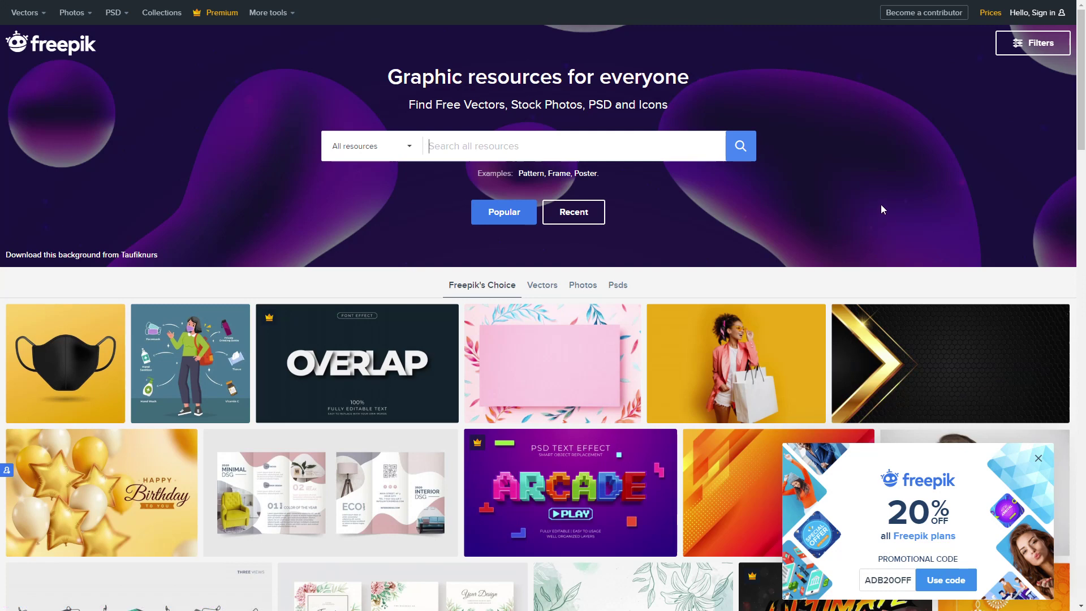
click(528, 218)
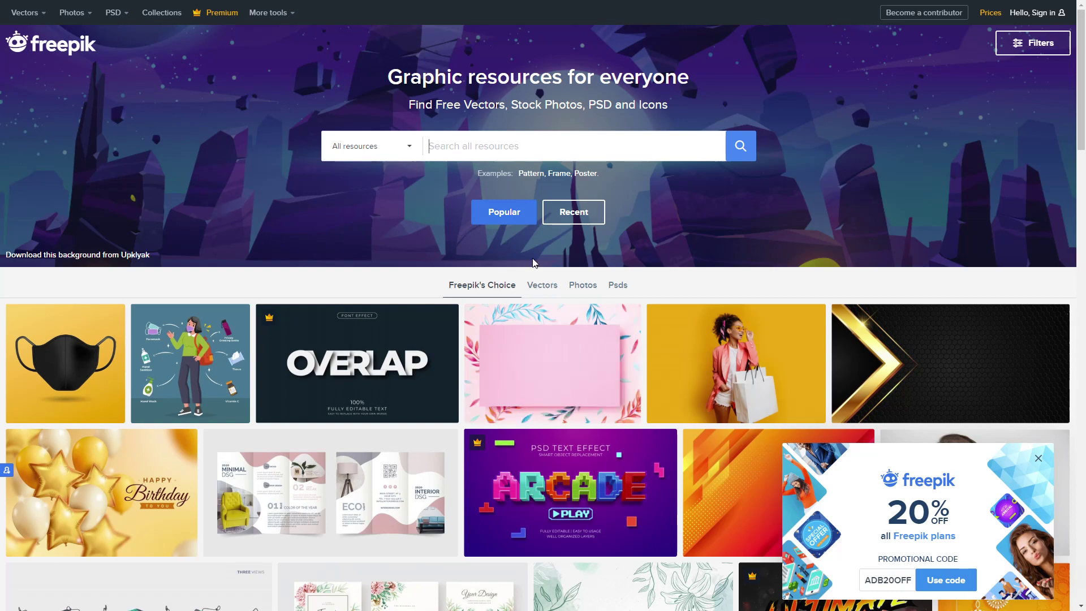
click(1033, 12)
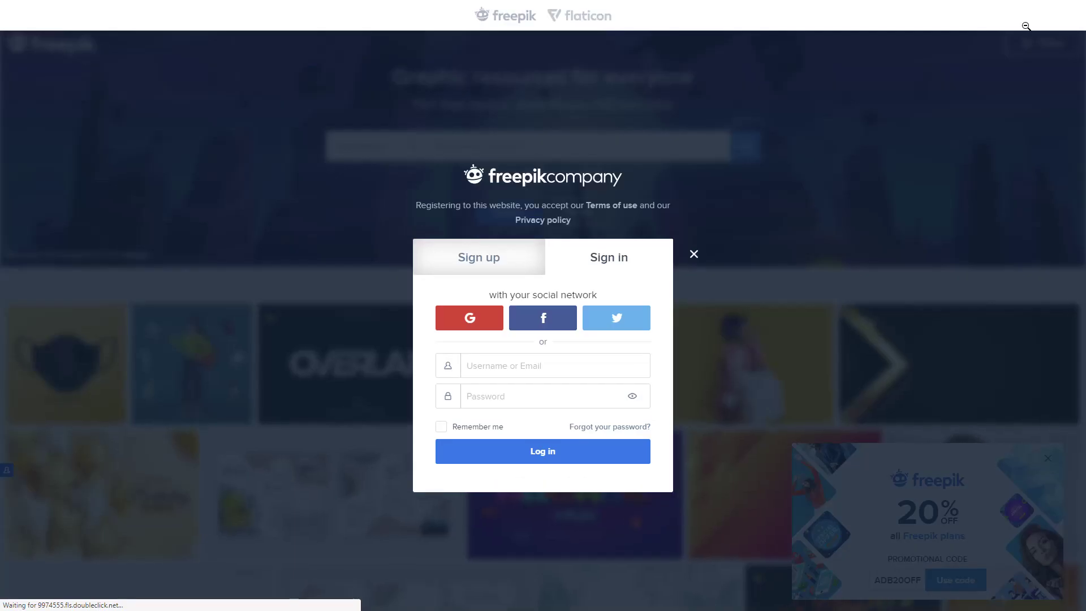
click(570, 311)
scroll(208, 279, down, 3)
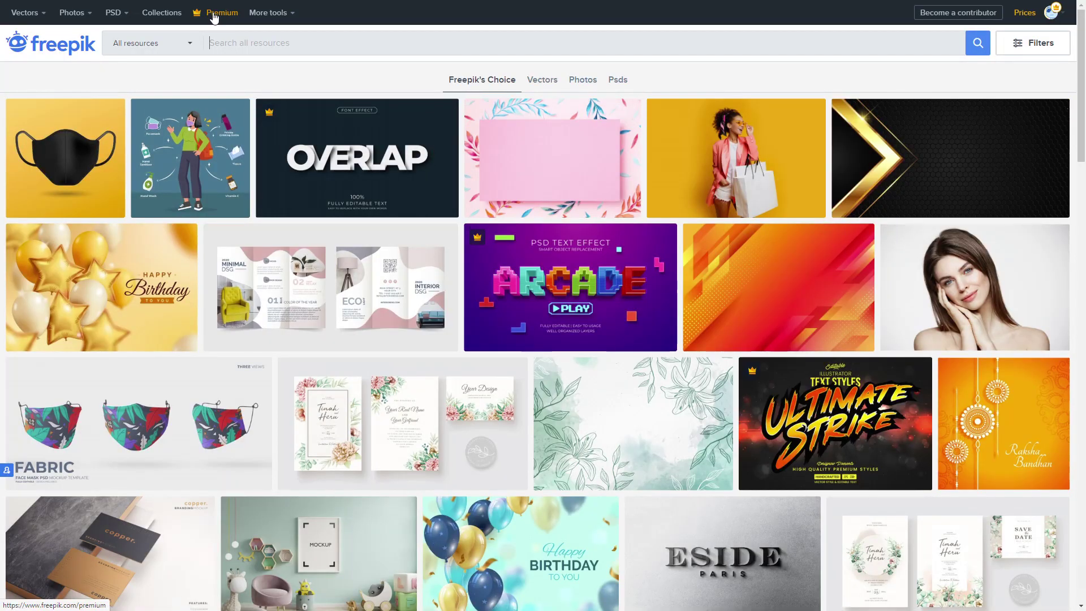
click(222, 13)
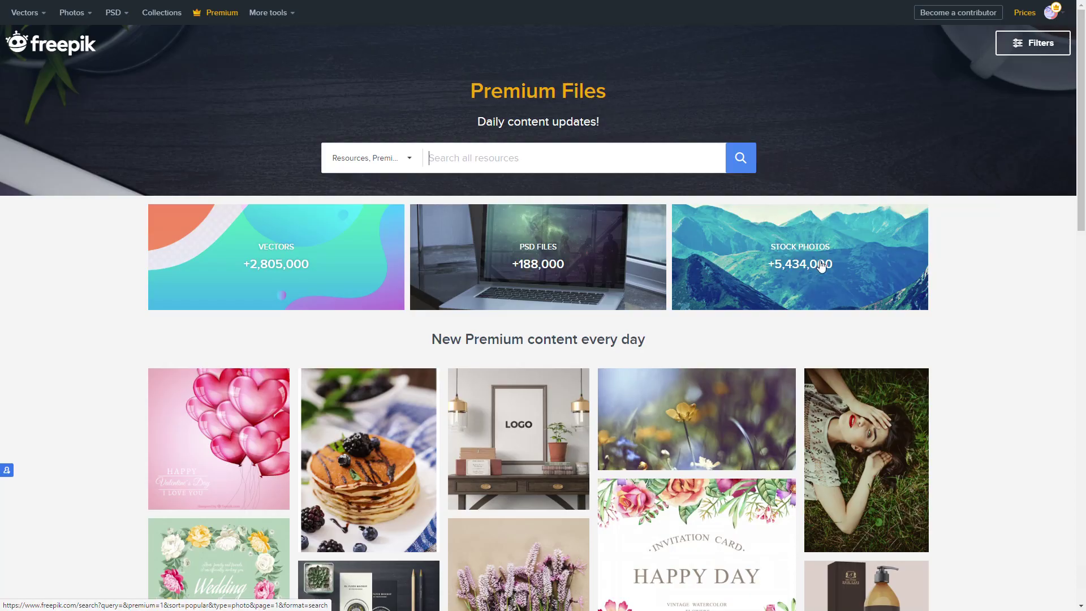
Scroll through the Premium Files listing, then switch to the Free PSD page.
scroll(652, 302, down, 5)
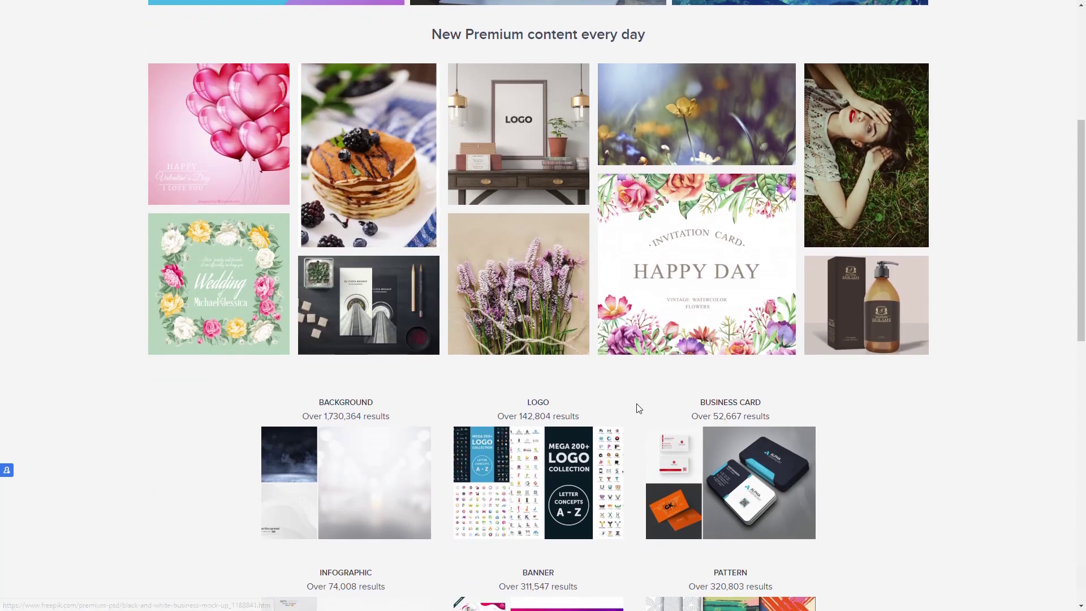
scroll(637, 402, down, 5)
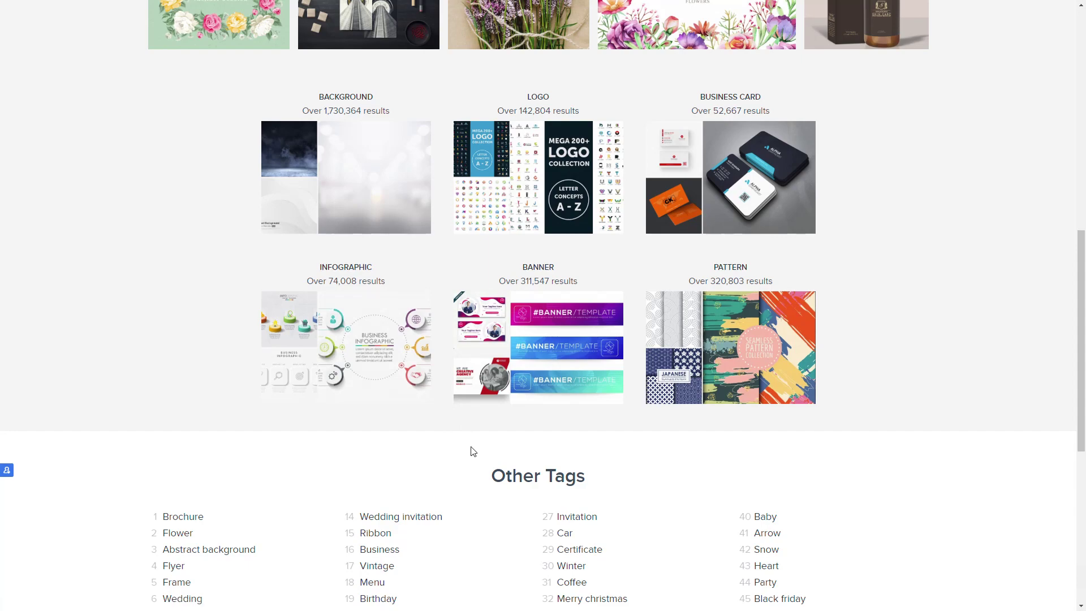
scroll(473, 451, down, 5)
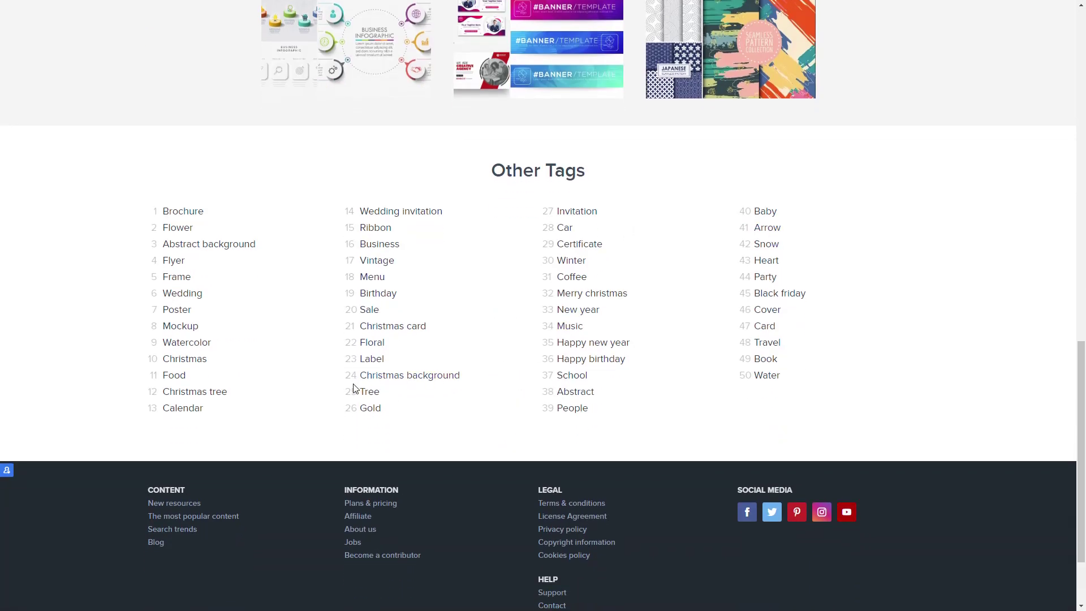
scroll(471, 409, up, 5)
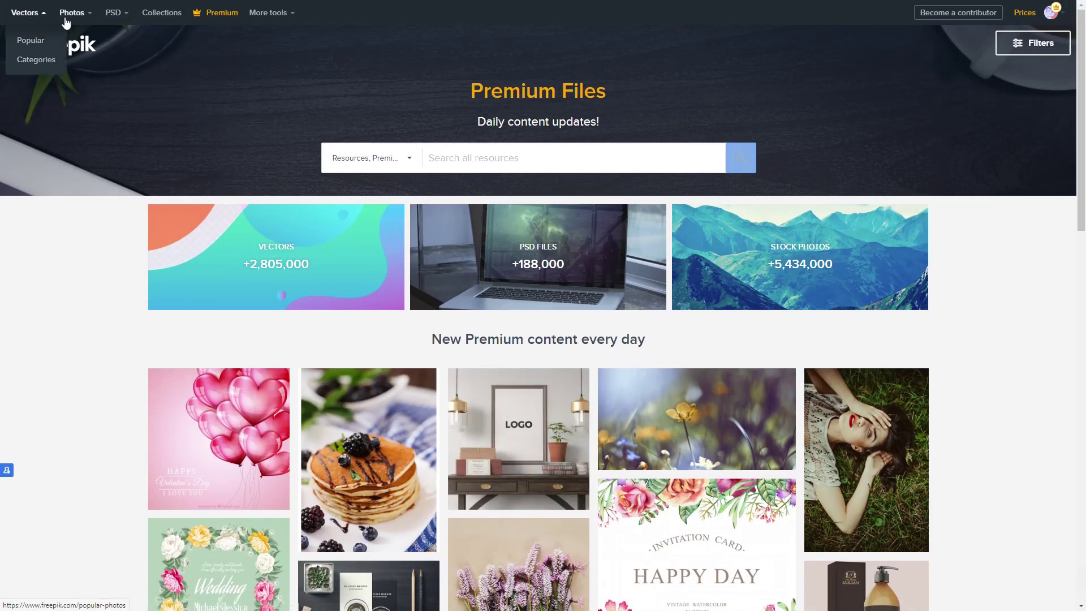
mouse_move(119, 19)
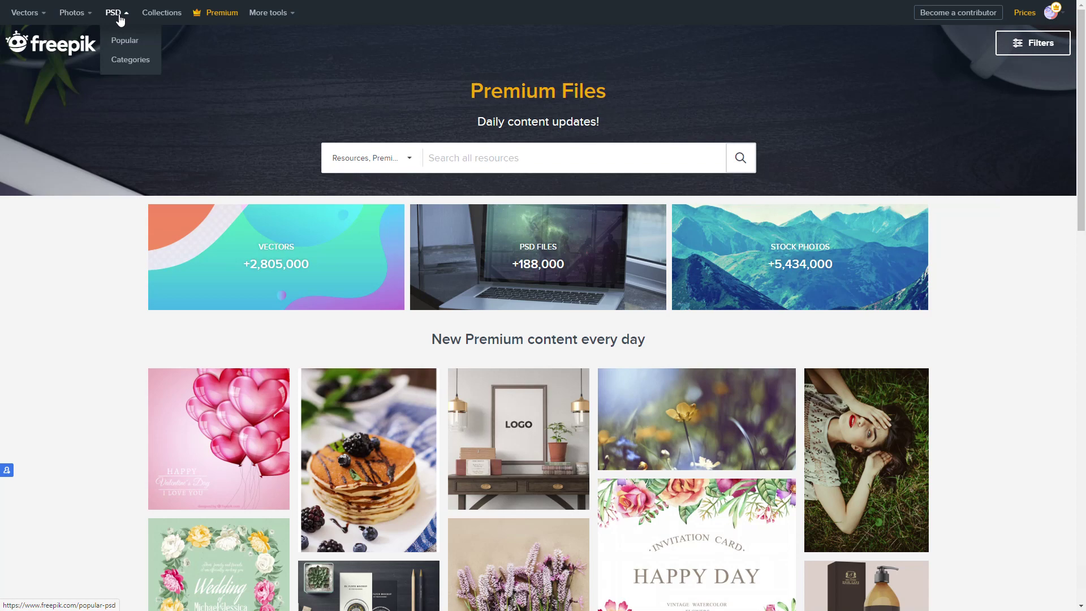
click(113, 17)
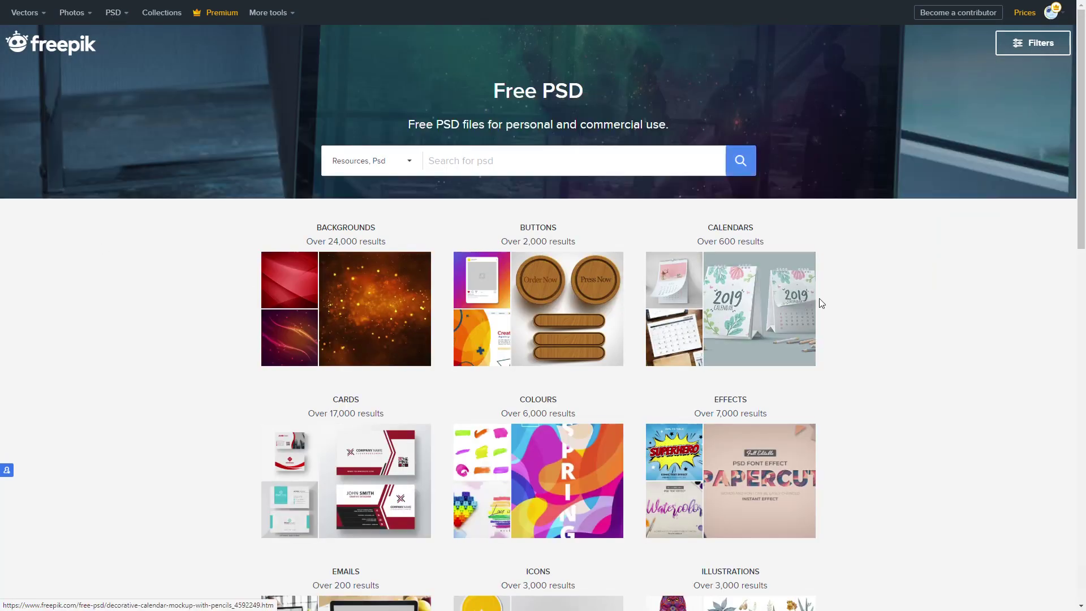
Scroll the Free PSD category tiles down to Mockup and the footer.
scroll(970, 356, down, 5)
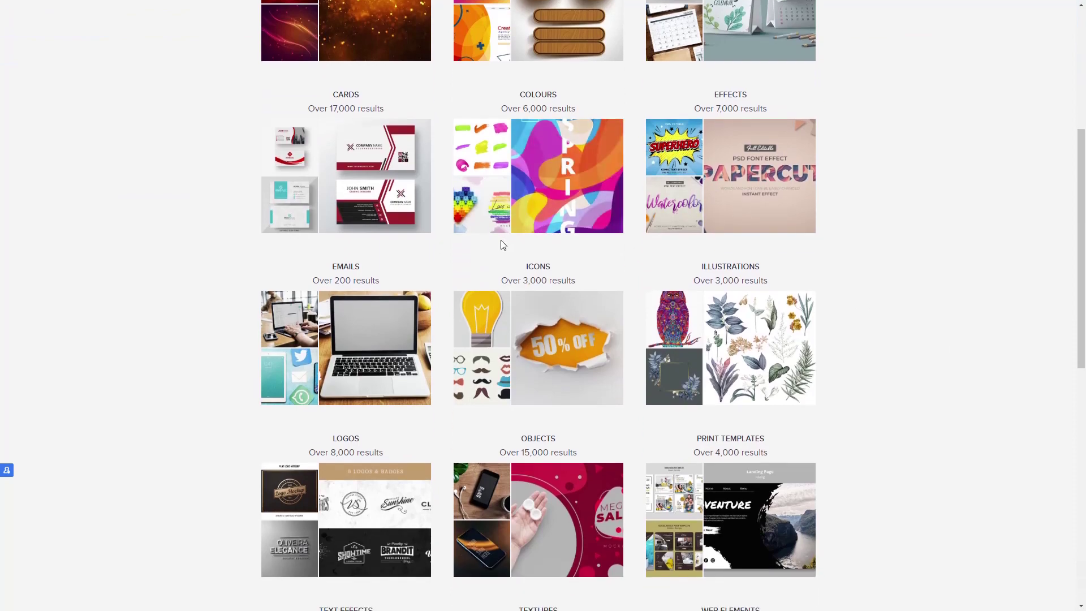
scroll(594, 312, down, 9)
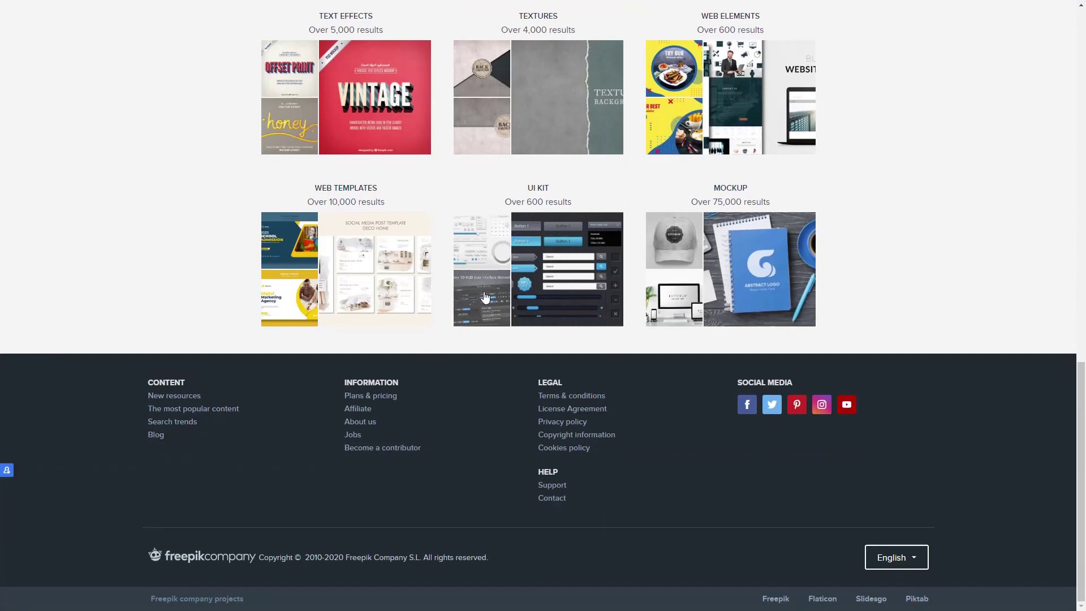
Open the Flat lay notebook mock-up coffee and keyboard PSD and scroll its similar mockups.
click(749, 259)
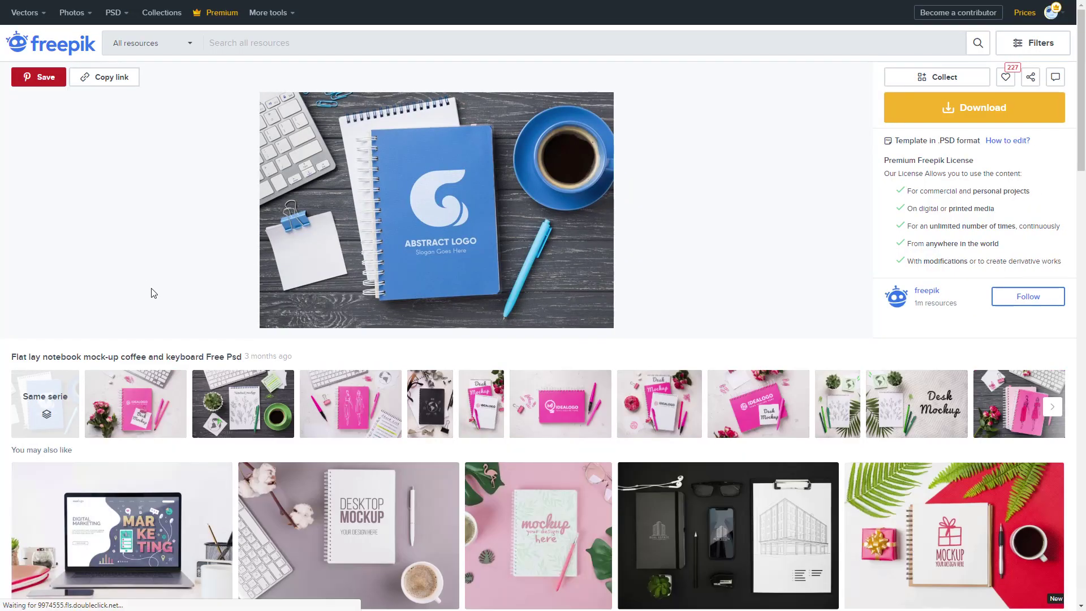
scroll(151, 290, down, 5)
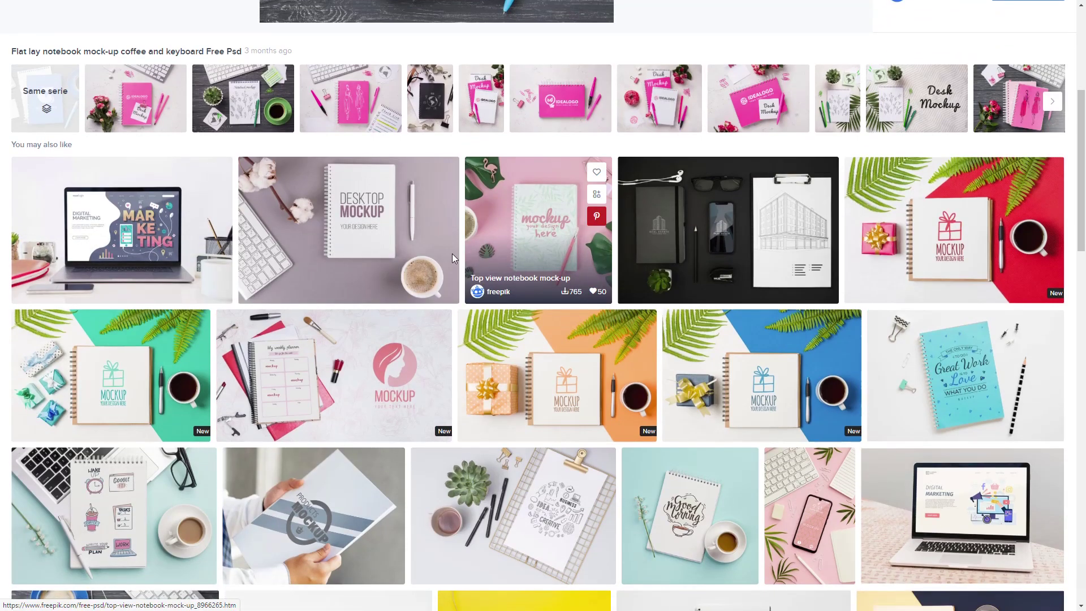
scroll(396, 264, down, 5)
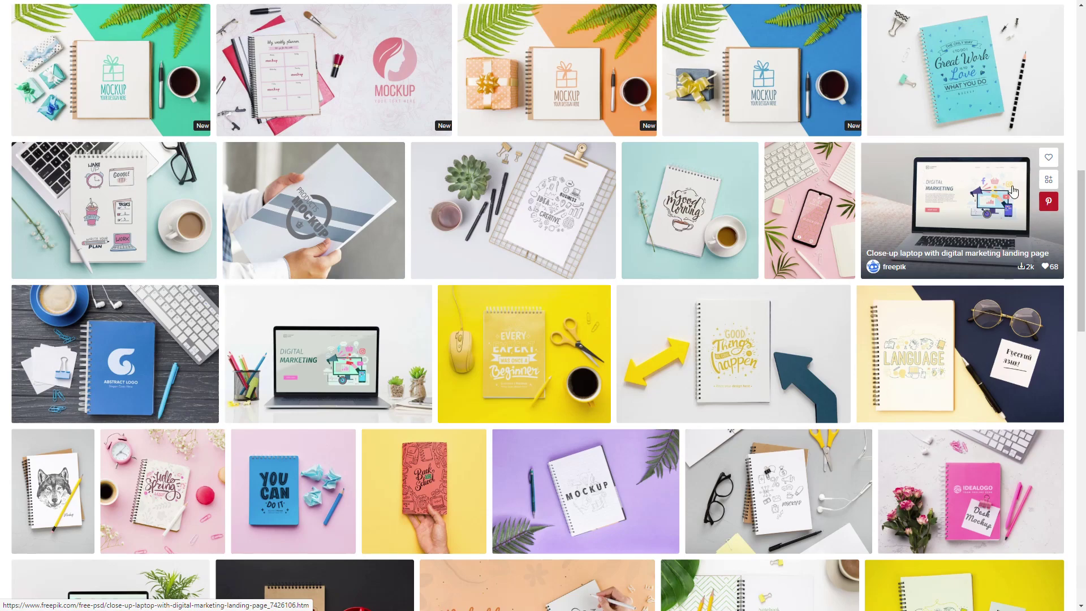
scroll(609, 304, down, 1)
scroll(609, 304, down, 6)
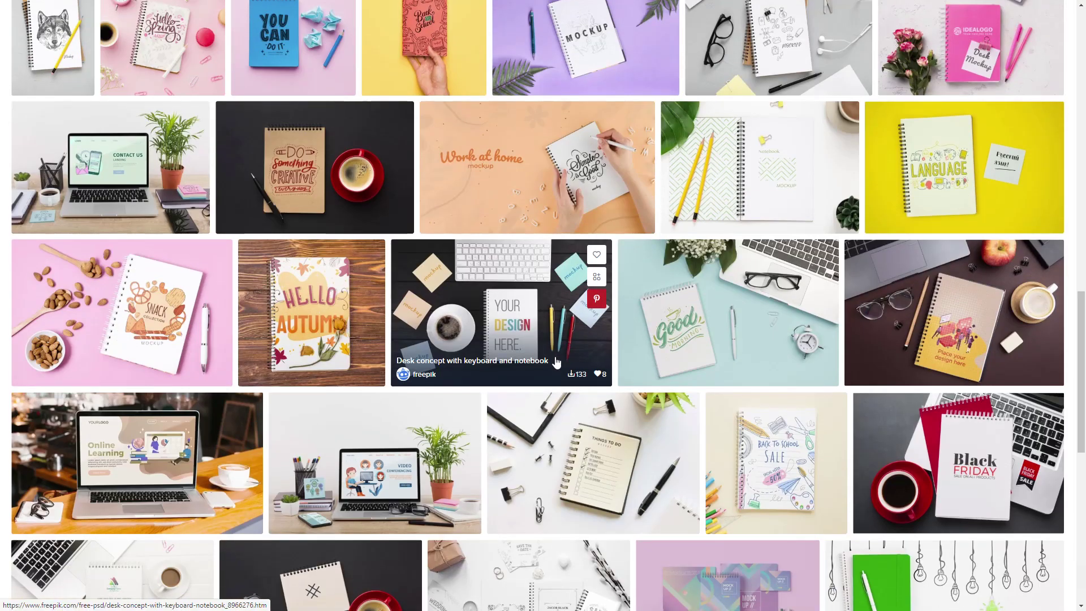